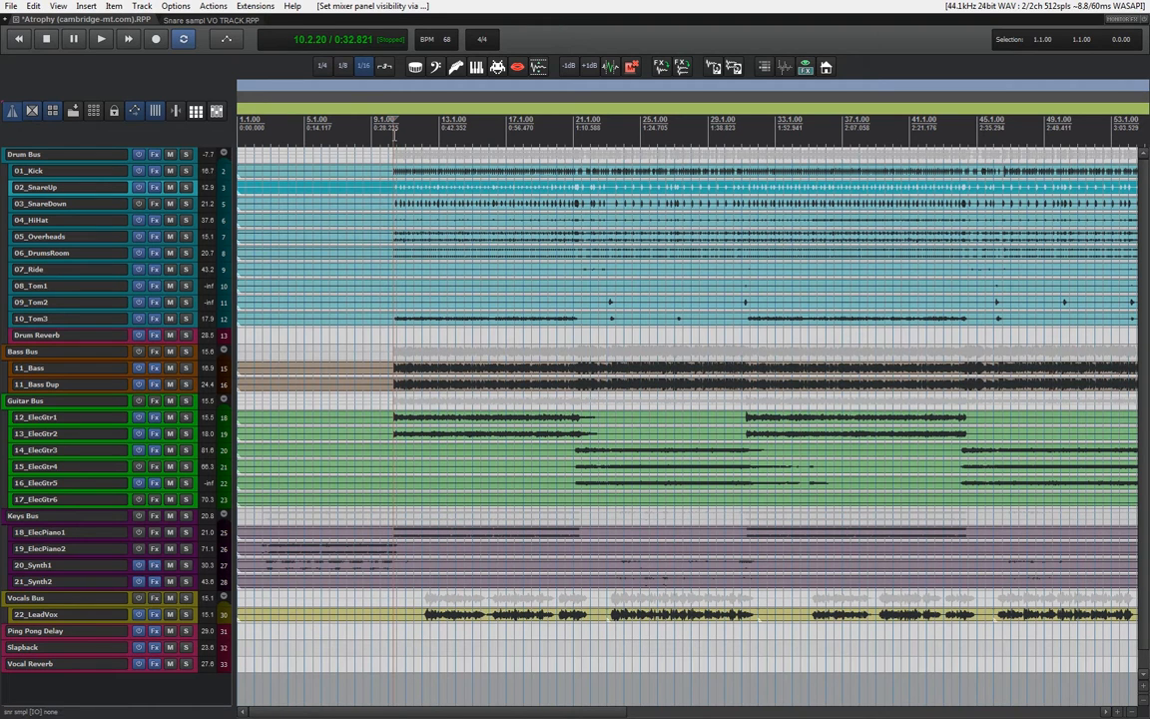
# Dynamic-split the duplicated 02_SnareUp item at its transients and create a chromatic MIDI item from the slices.
pyautogui.press('`')
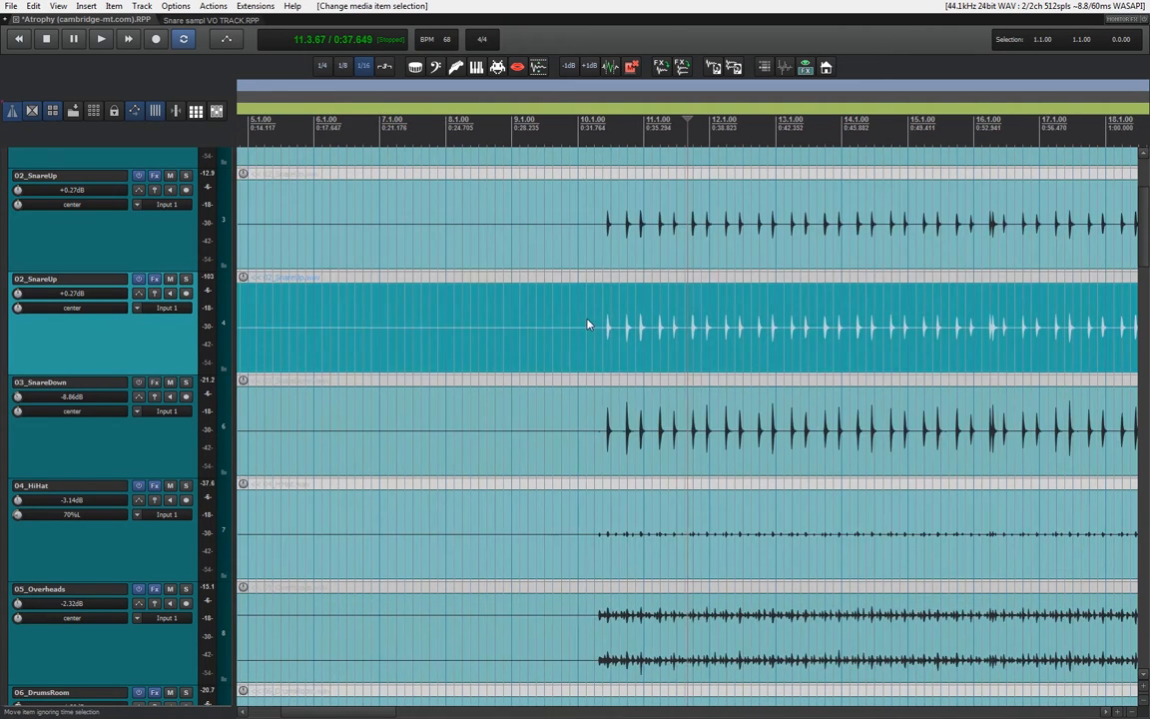
pyautogui.hscroll(3, 588, 324)
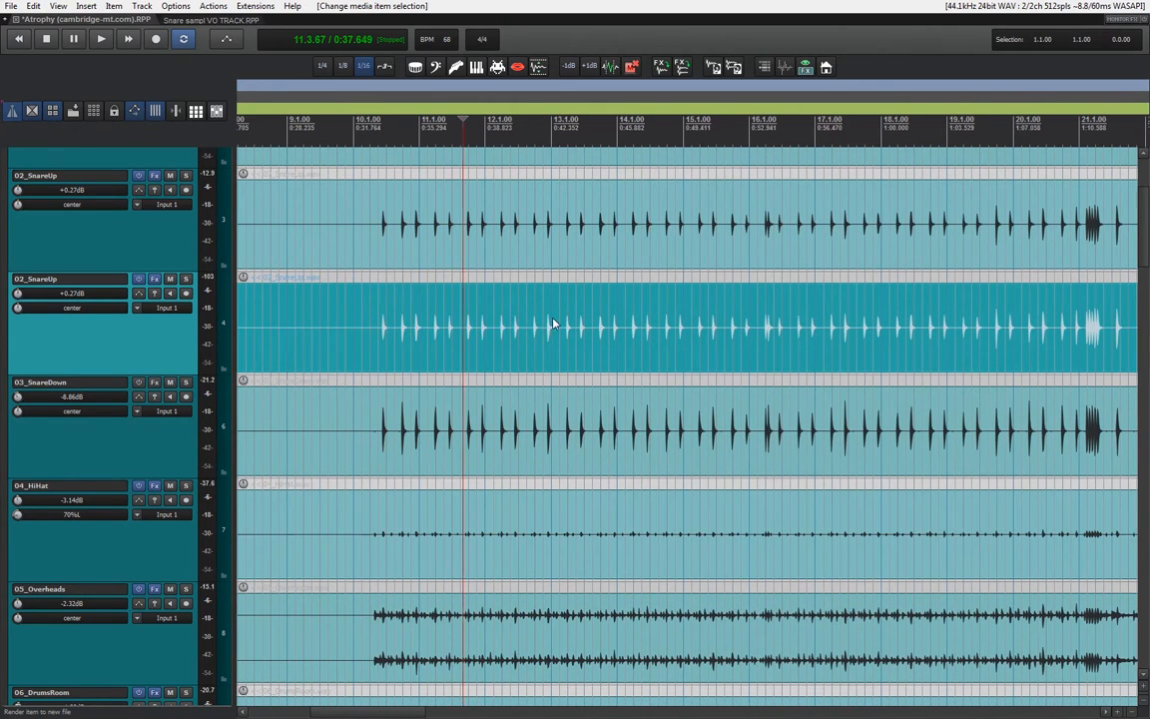
pyautogui.click(389, 318)
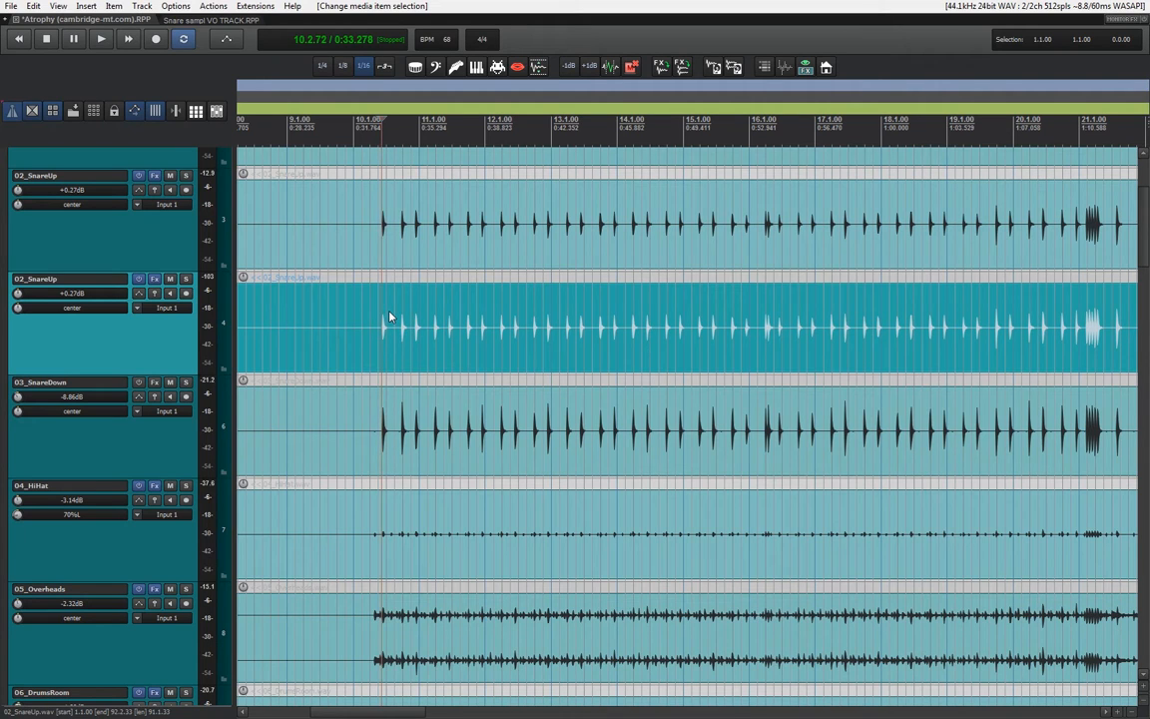
pyautogui.press('d')
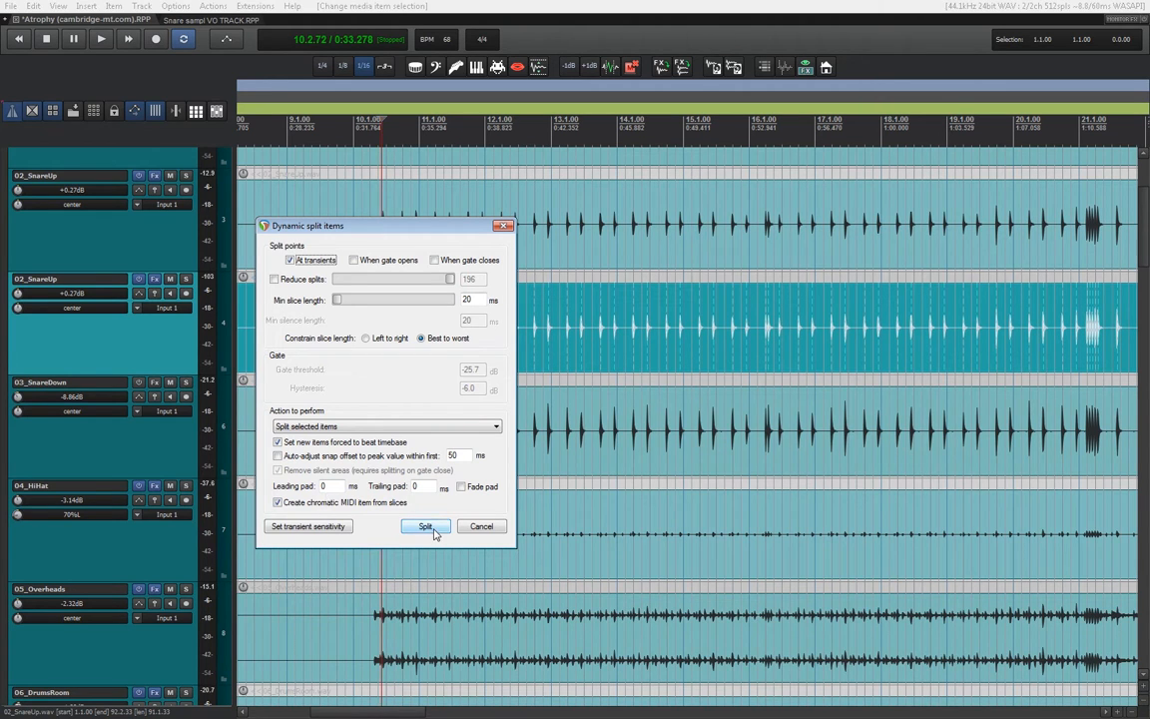
pyautogui.click(426, 526)
pyautogui.keyDown('ctrl'); pyautogui.scroll(6, 451, 419); pyautogui.keyUp('ctrl')
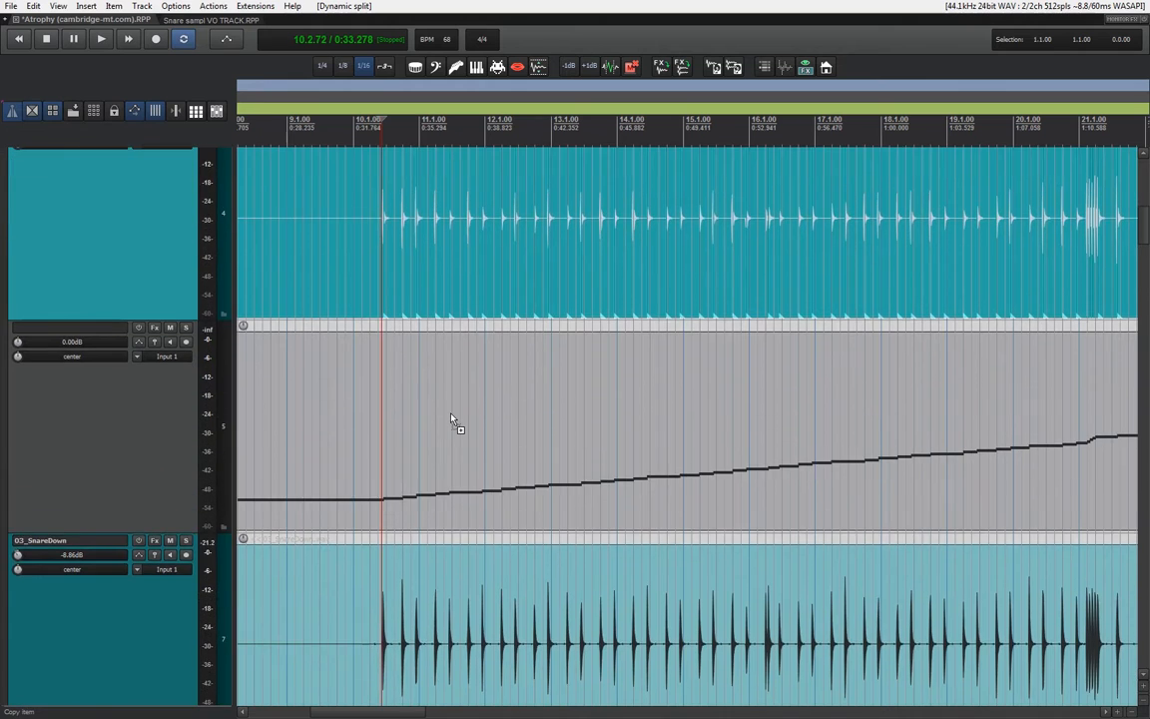
pyautogui.scroll(3, 452, 424)
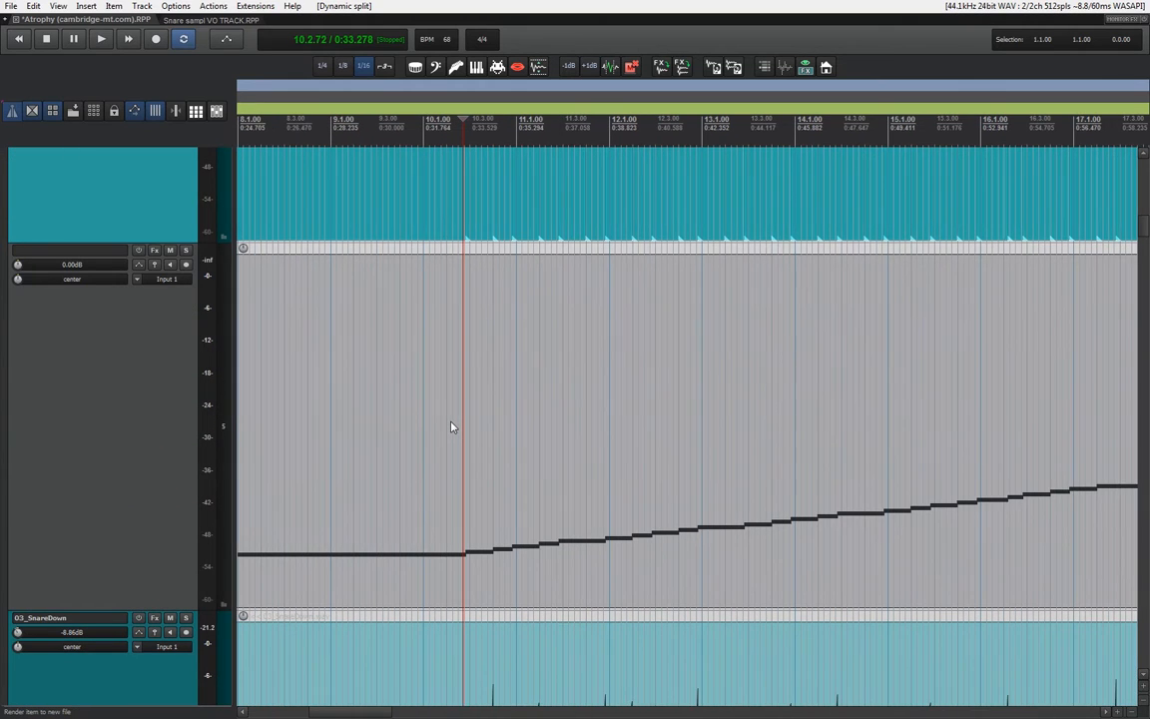
pyautogui.hscroll(10, 452, 427)
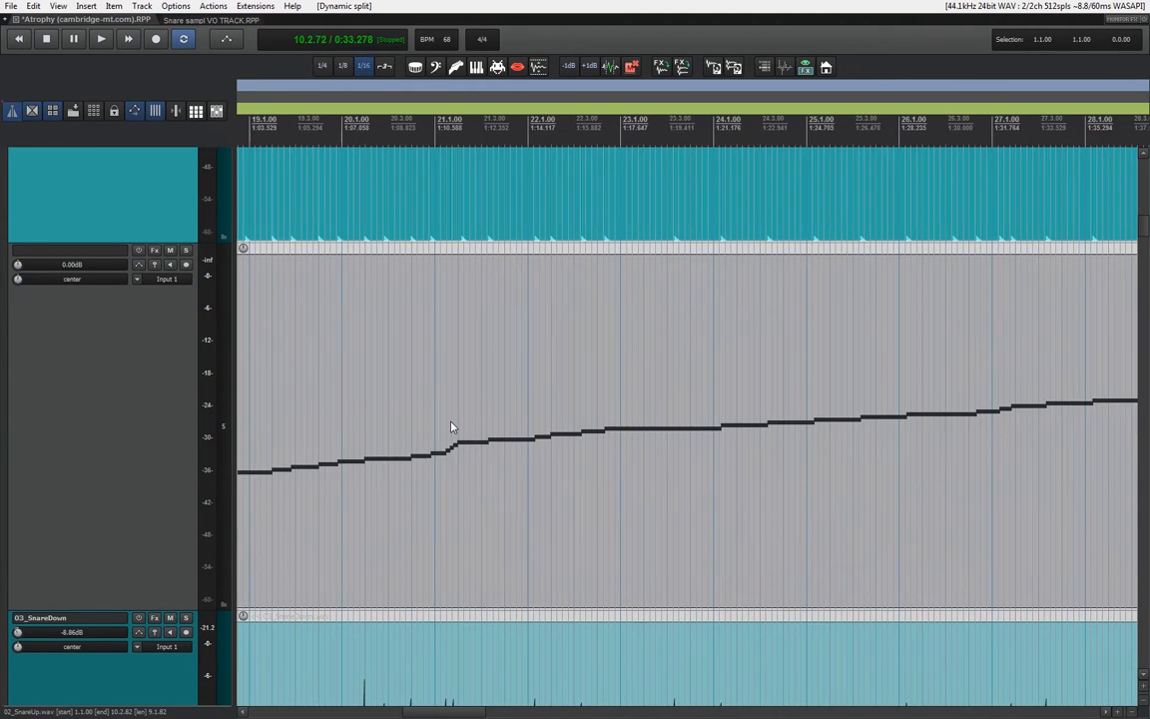
pyautogui.hscroll(-13, 452, 426)
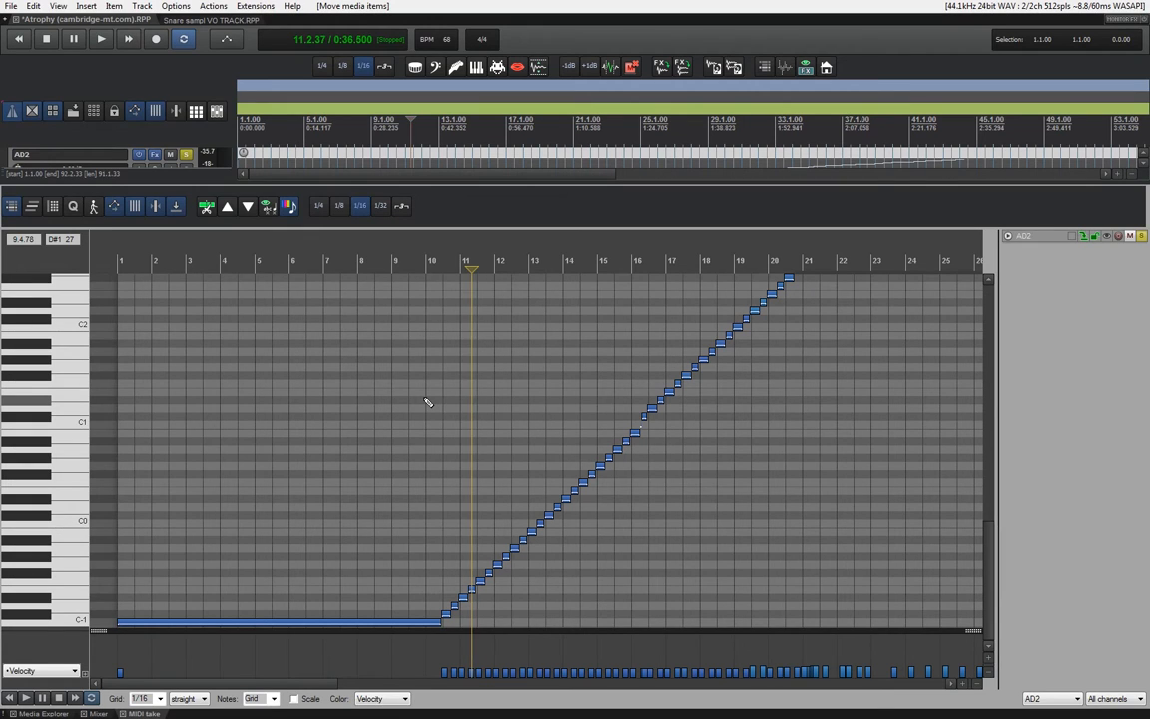
# Move all notes of the AD2 track's MIDI item to the single pitch 043 G2 through the note properties.
pyautogui.click(411, 623)
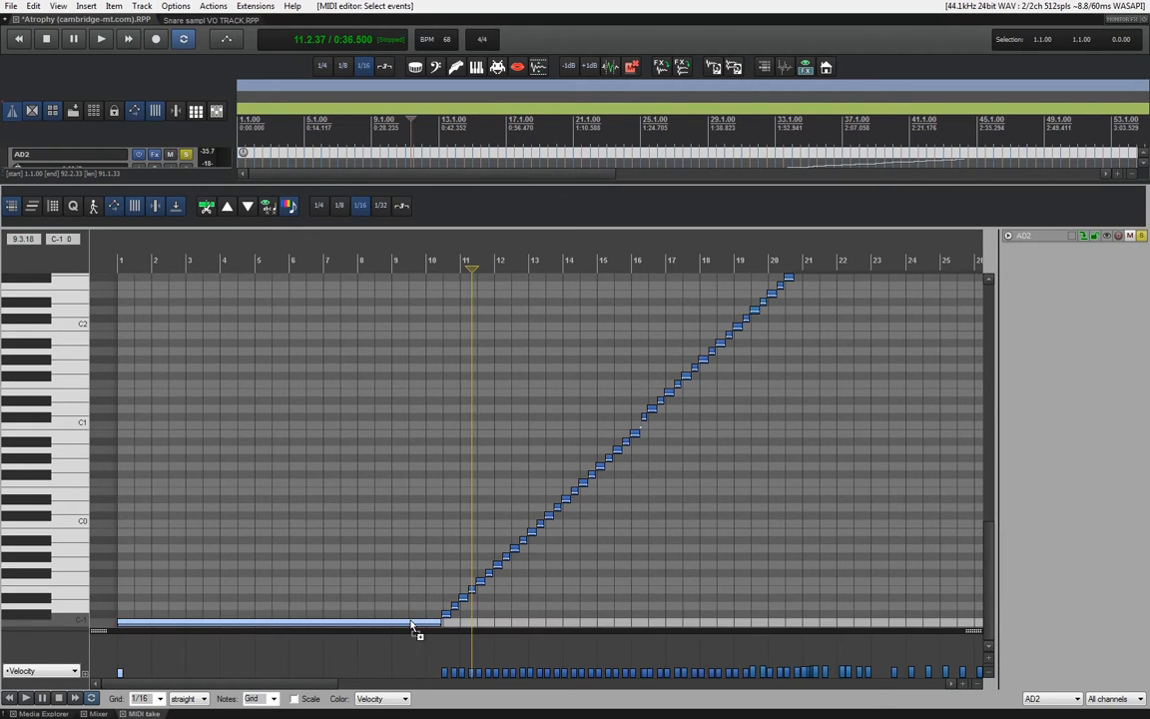
pyautogui.hotkey('ctrl', 'a')
pyautogui.rightClick(411, 623)
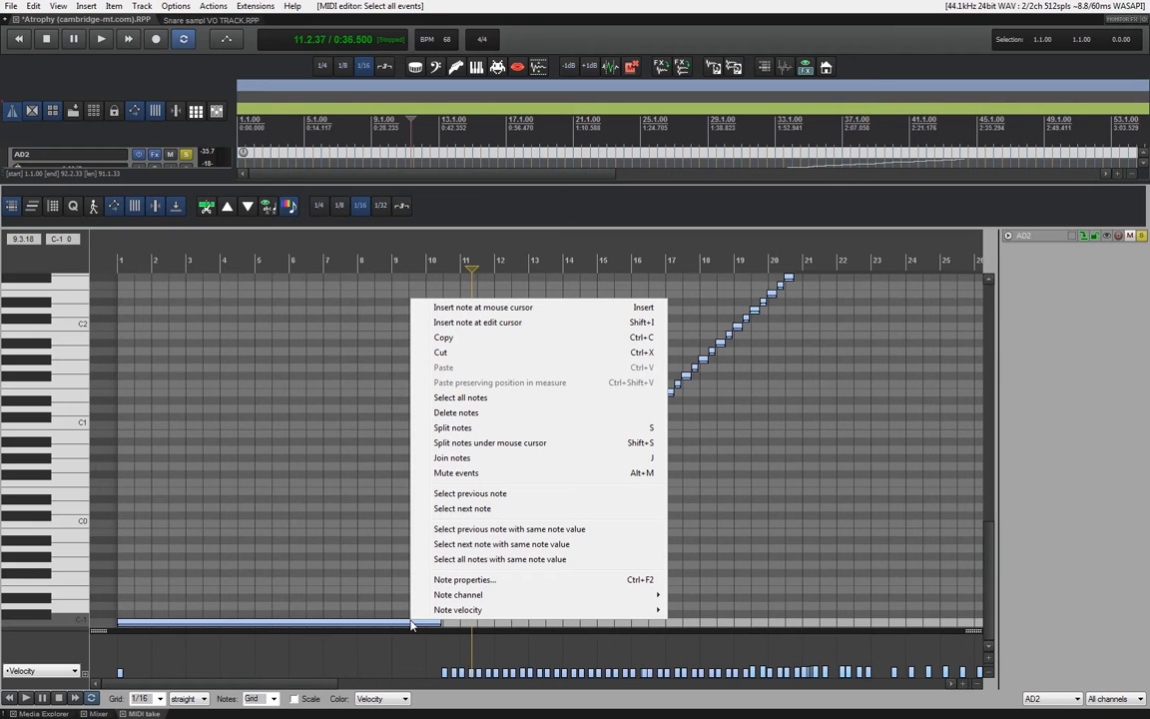
pyautogui.click(464, 579)
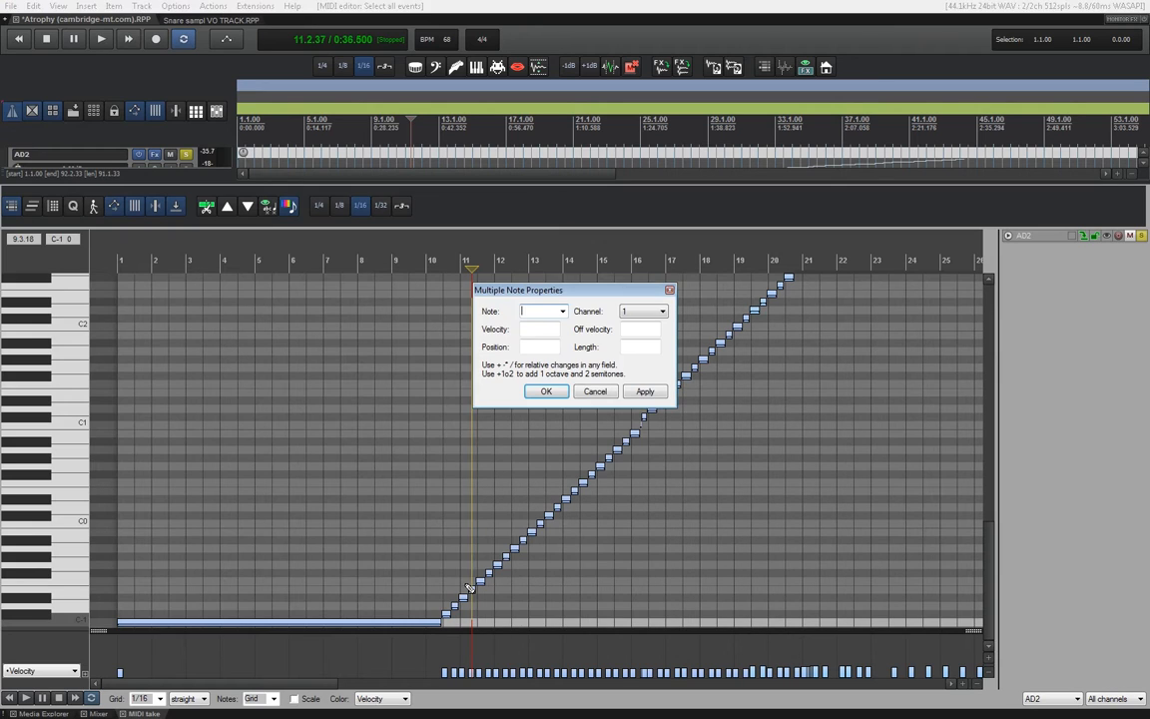
pyautogui.click(563, 312)
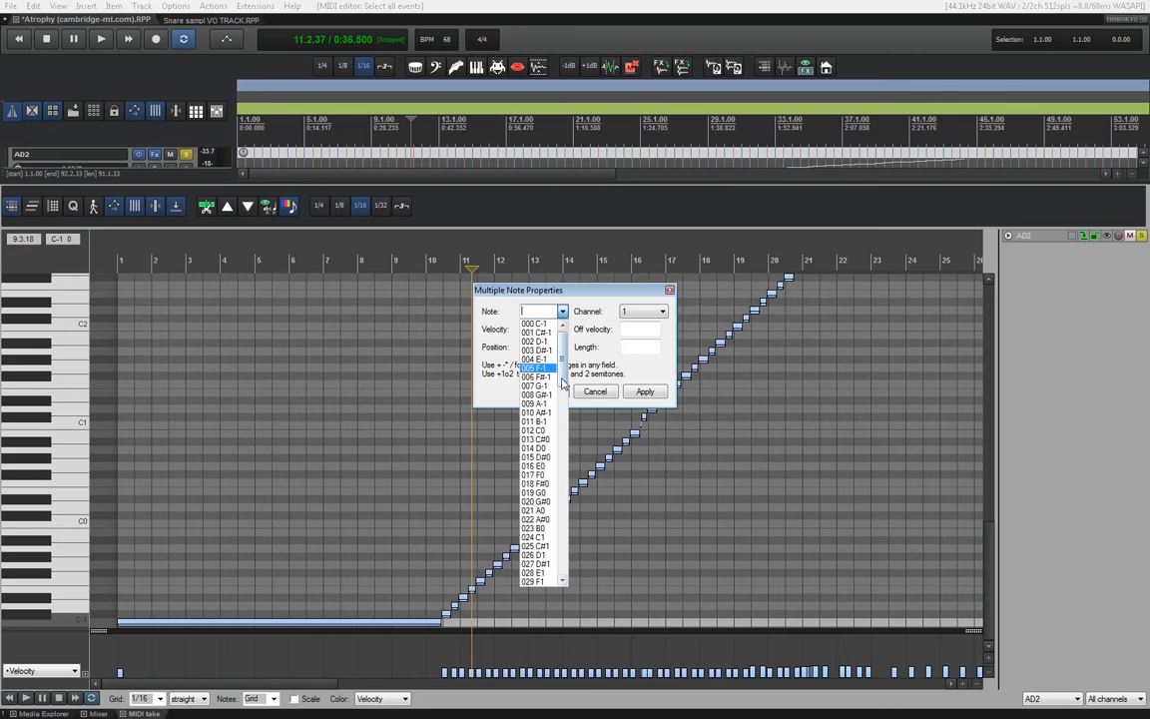
pyautogui.click(537, 502)
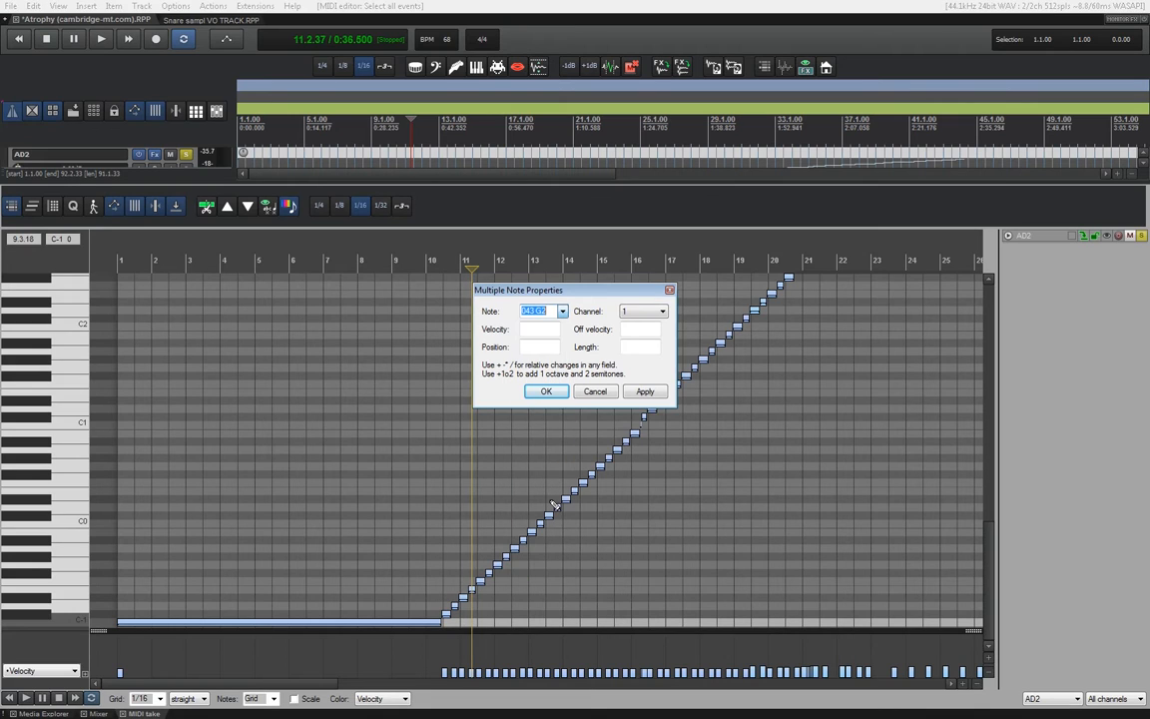
pyautogui.click(554, 391)
pyautogui.scroll(4, 550, 407)
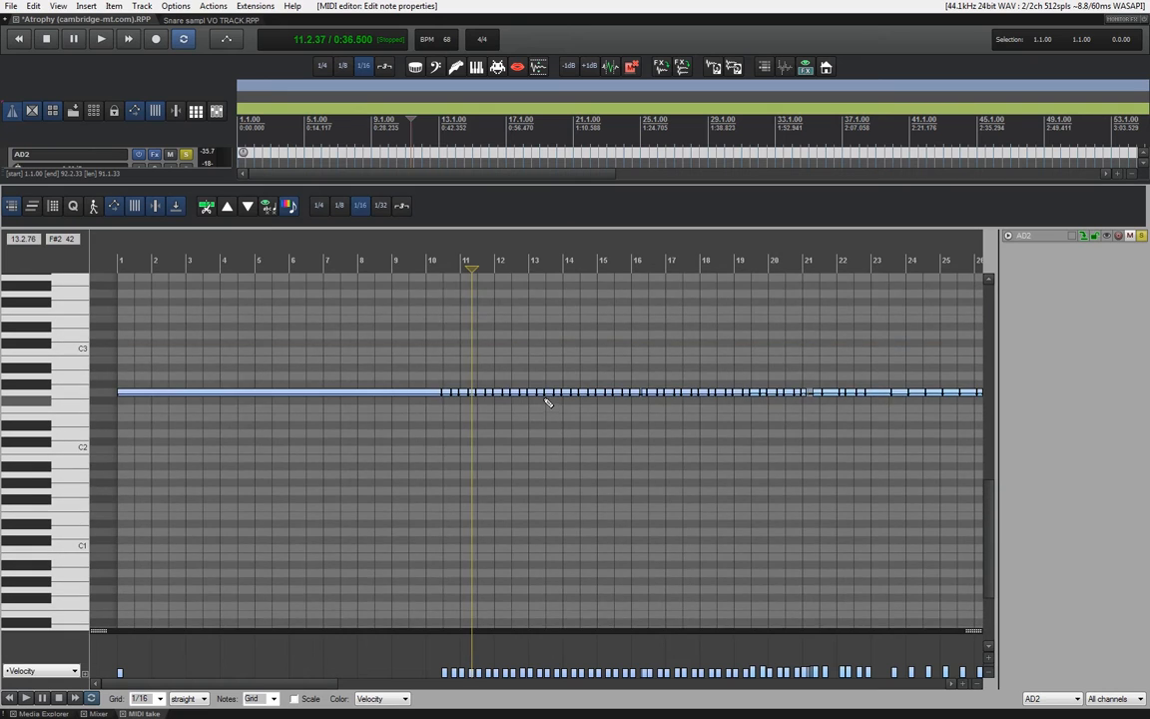
# Raise the velocities of all the G2 snare notes together and check them along the MIDI item.
pyautogui.scroll(-5, 548, 401)
pyautogui.scroll(5, 547, 401)
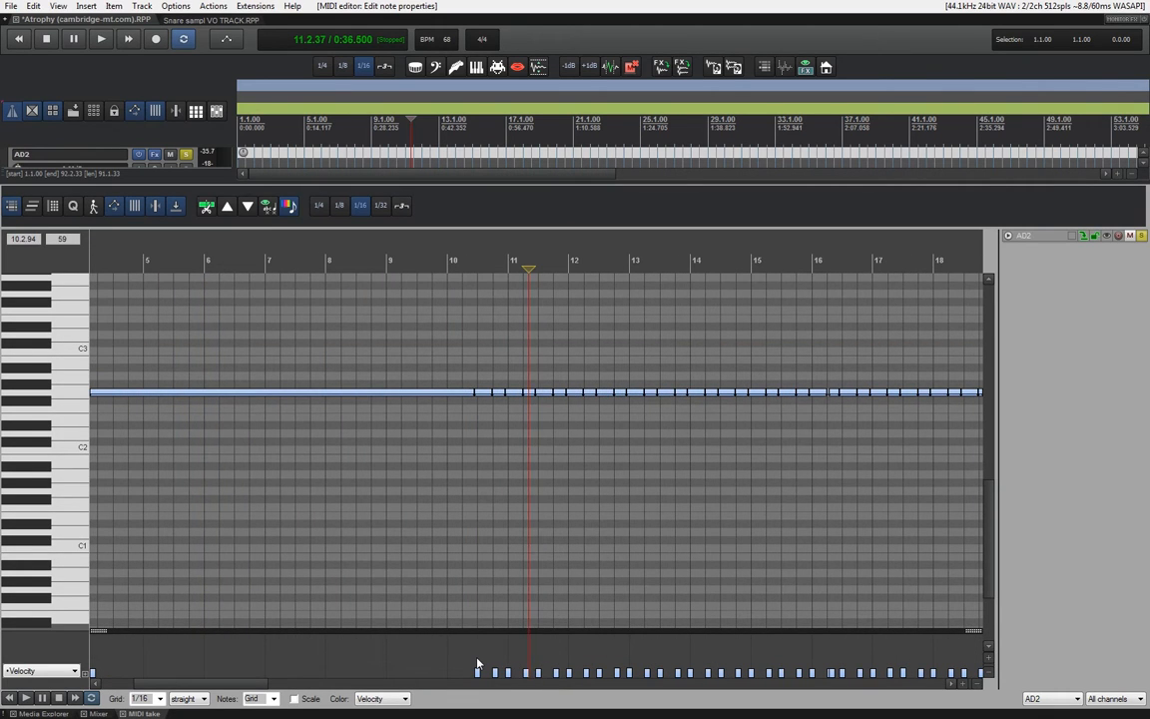
pyautogui.moveTo(478, 669); pyautogui.dragTo(477, 642)
pyautogui.hscroll(8, 478, 527)
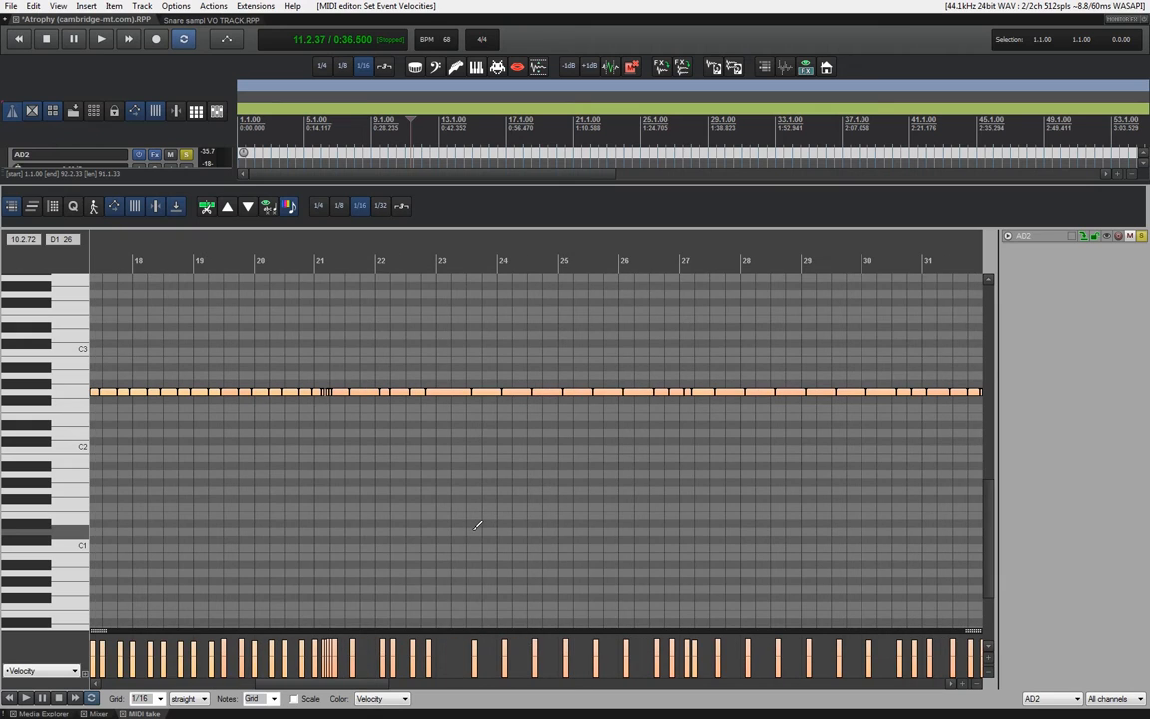
pyautogui.hscroll(5, 477, 527)
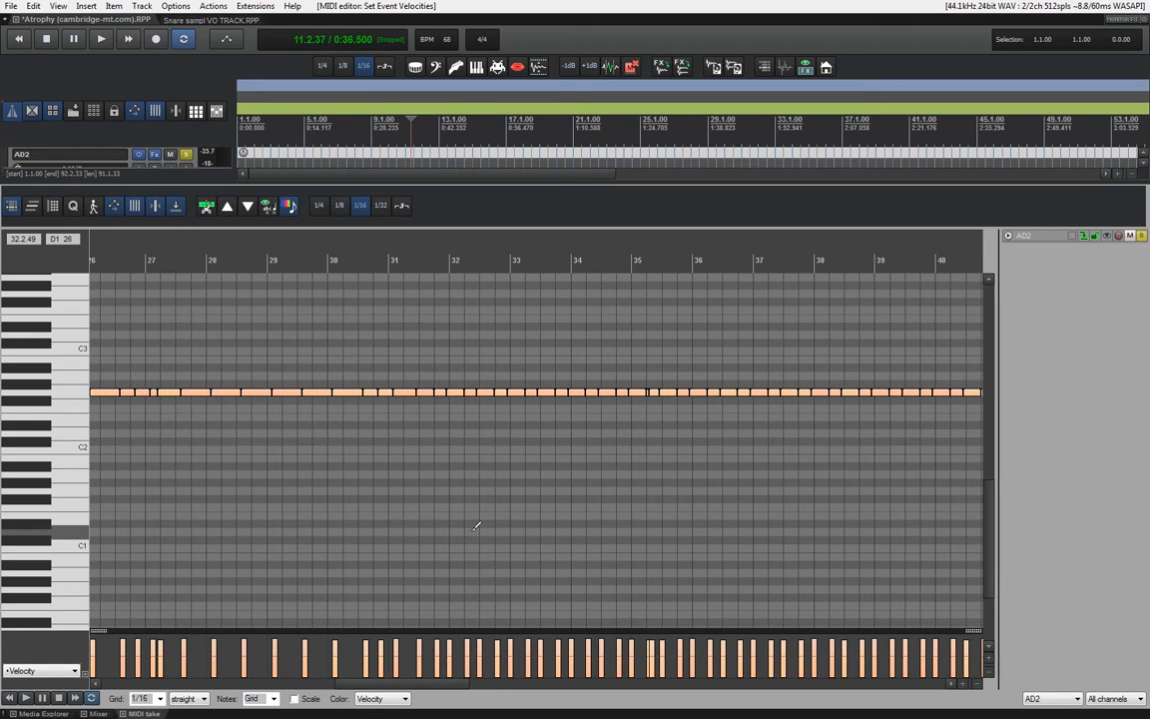
pyautogui.hscroll(3, 477, 526)
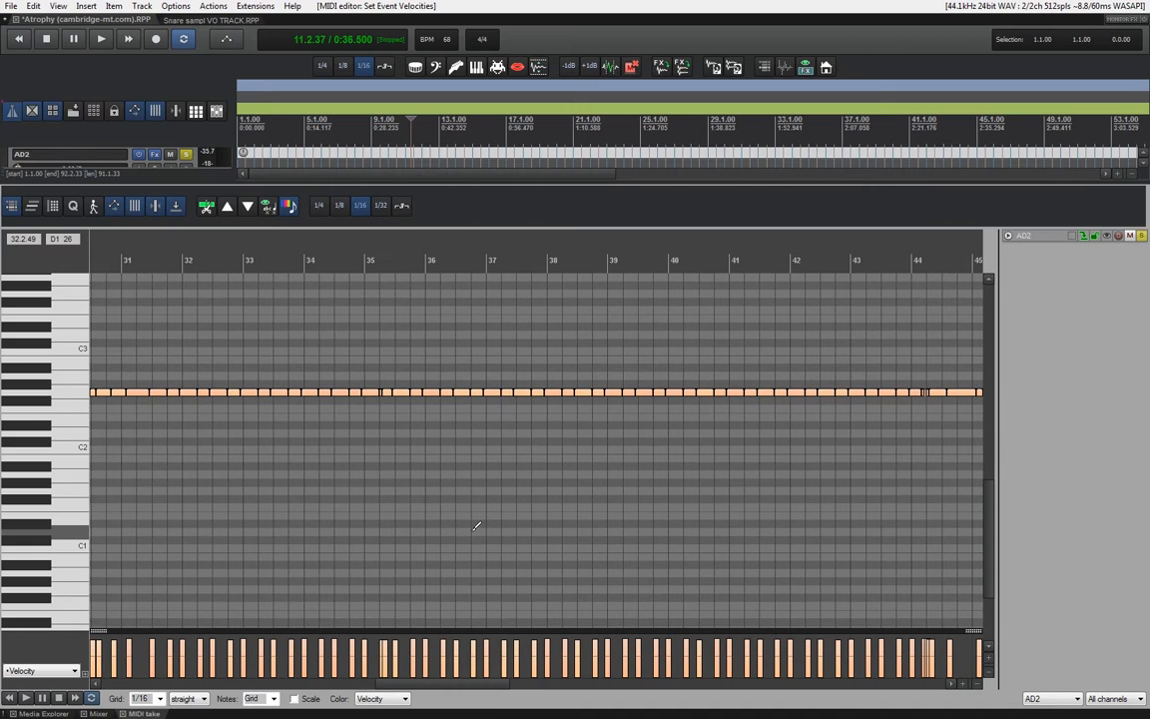
pyautogui.hscroll(4, 478, 526)
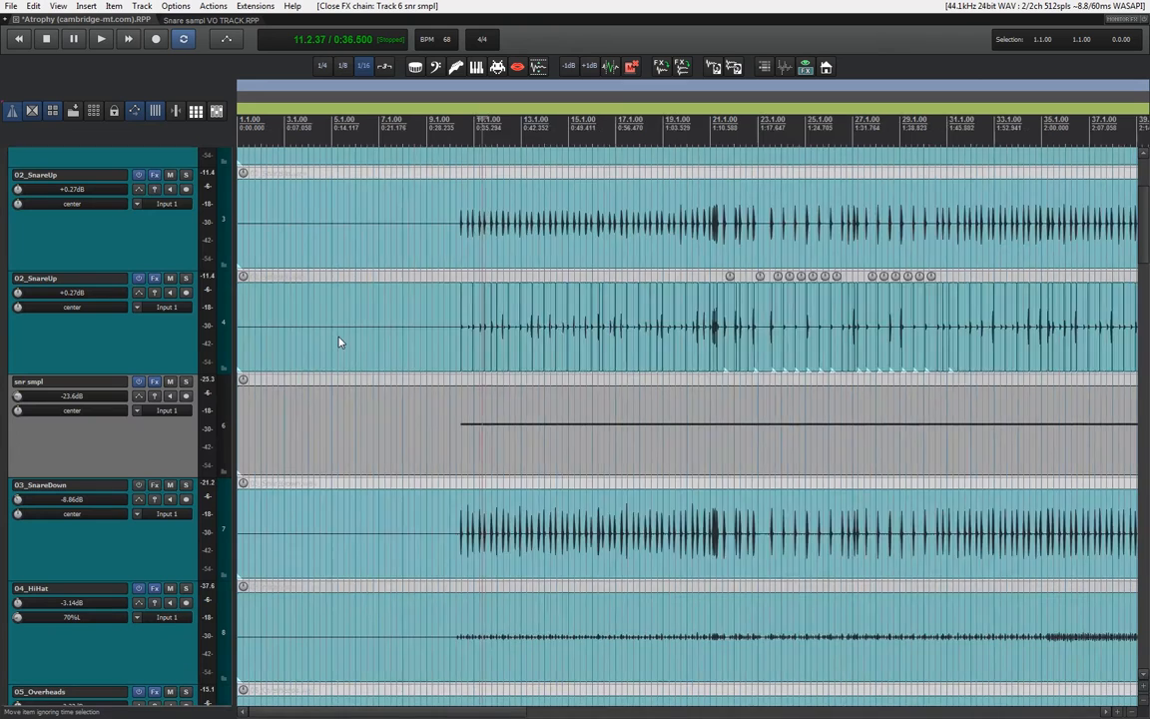
# Remove the duplicate 02_SnareUp track that was split into slices, keeping the original snare and snr smpl tracks.
pyautogui.scroll(1, 346, 340)
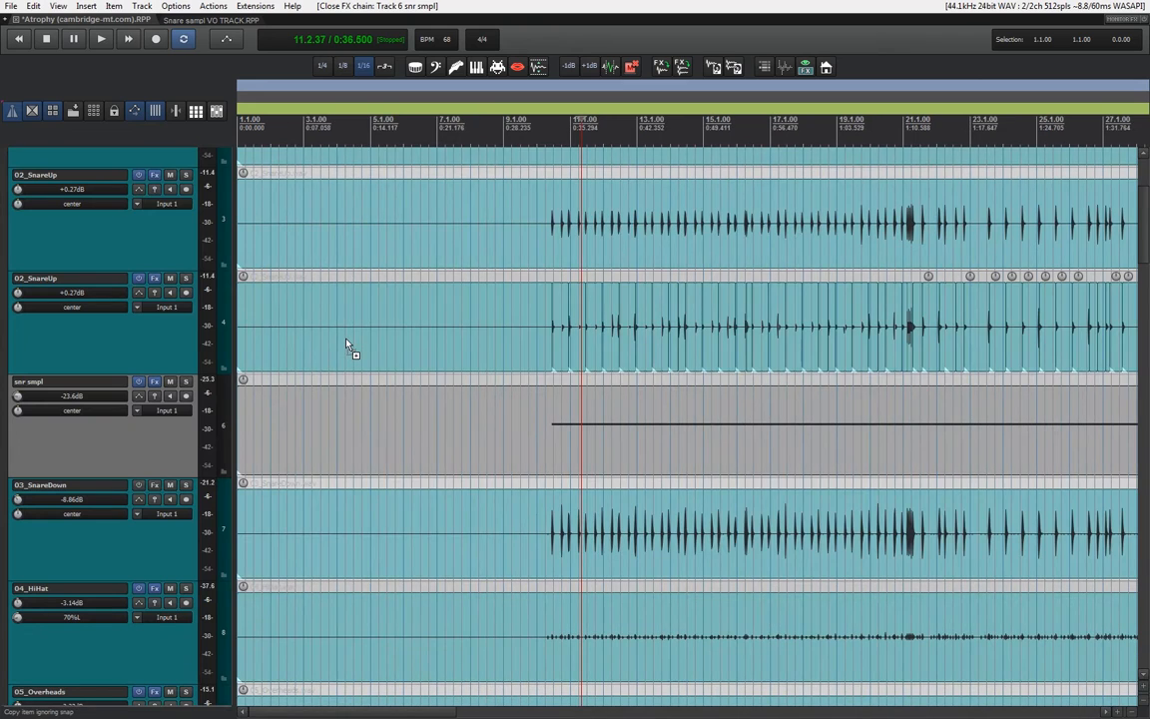
pyautogui.hscroll(3, 346, 341)
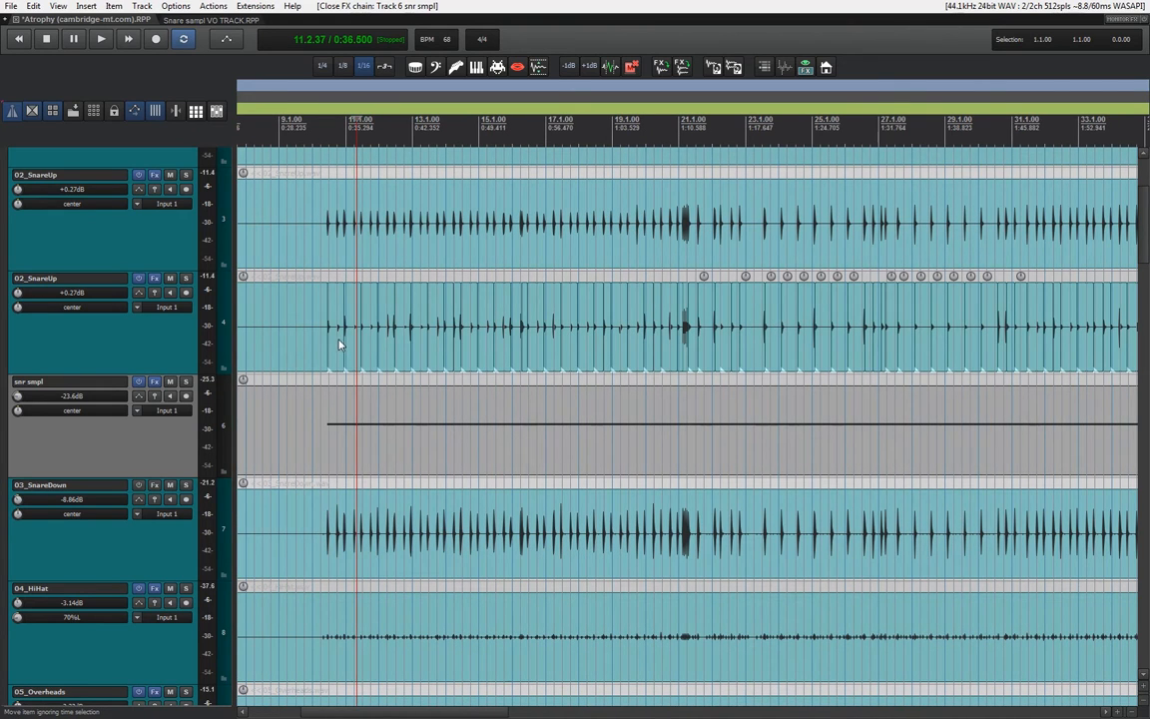
pyautogui.click(172, 345)
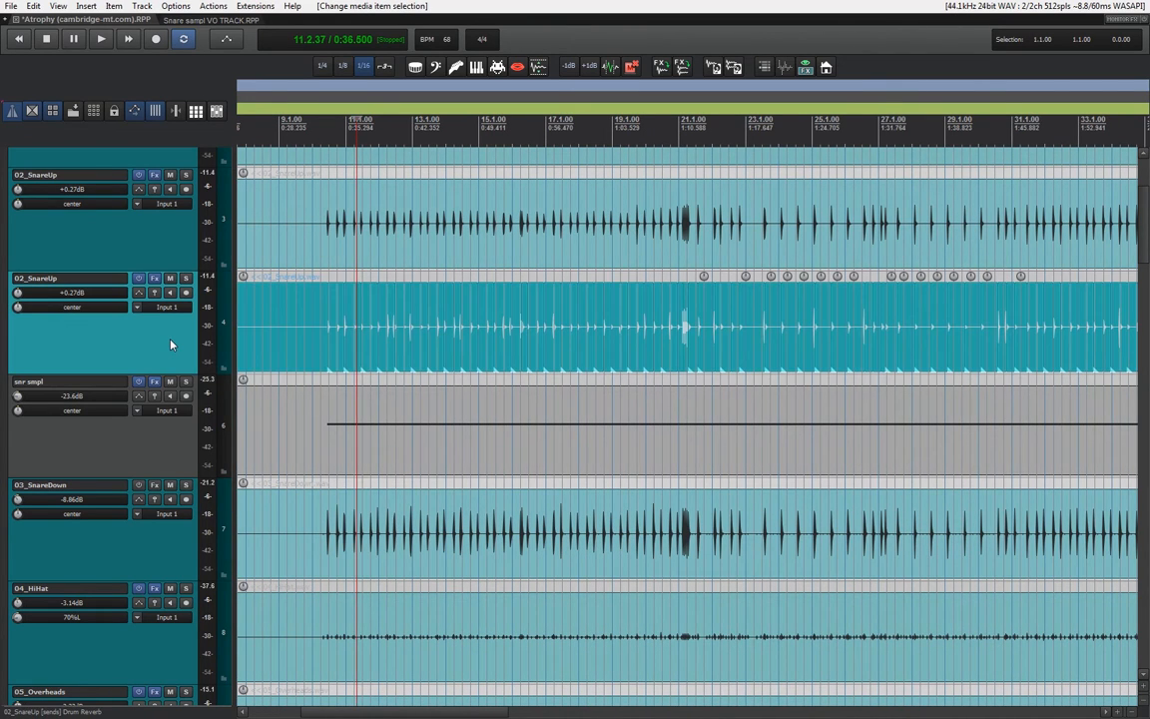
pyautogui.rightClick(171, 345)
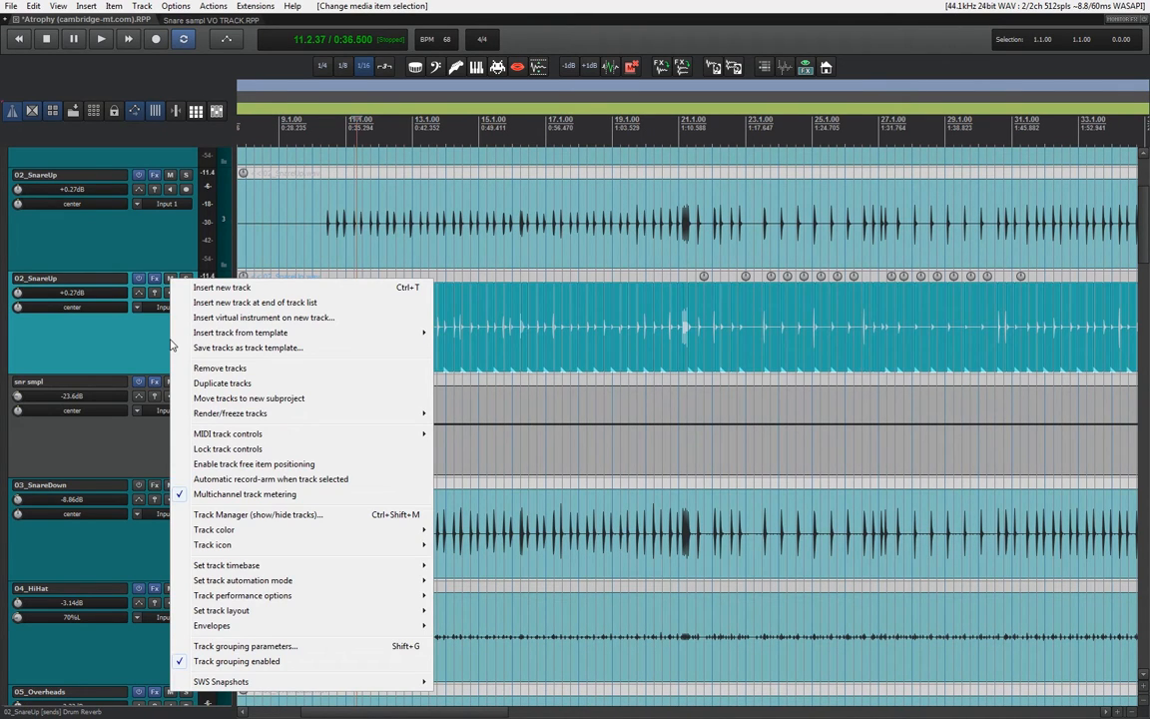
pyautogui.click(221, 368)
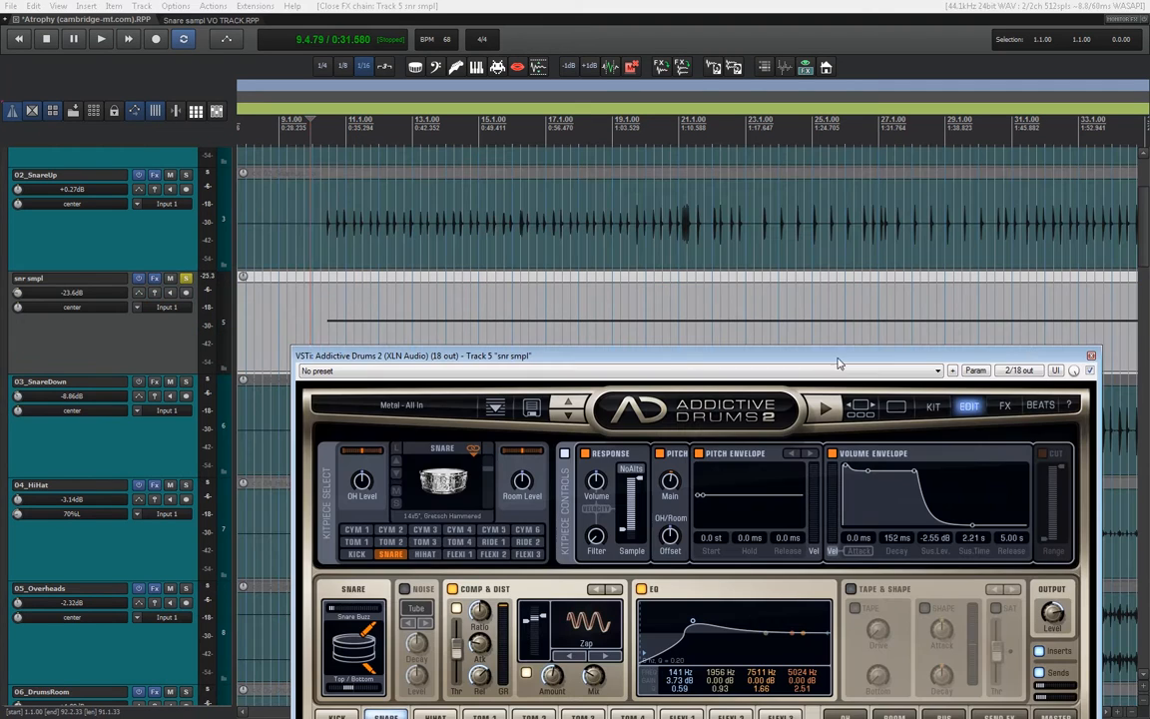
# Bring up the snr smpl track's volume to -23.1 dB under the playing drums and stop playback.
pyautogui.click(1092, 352)
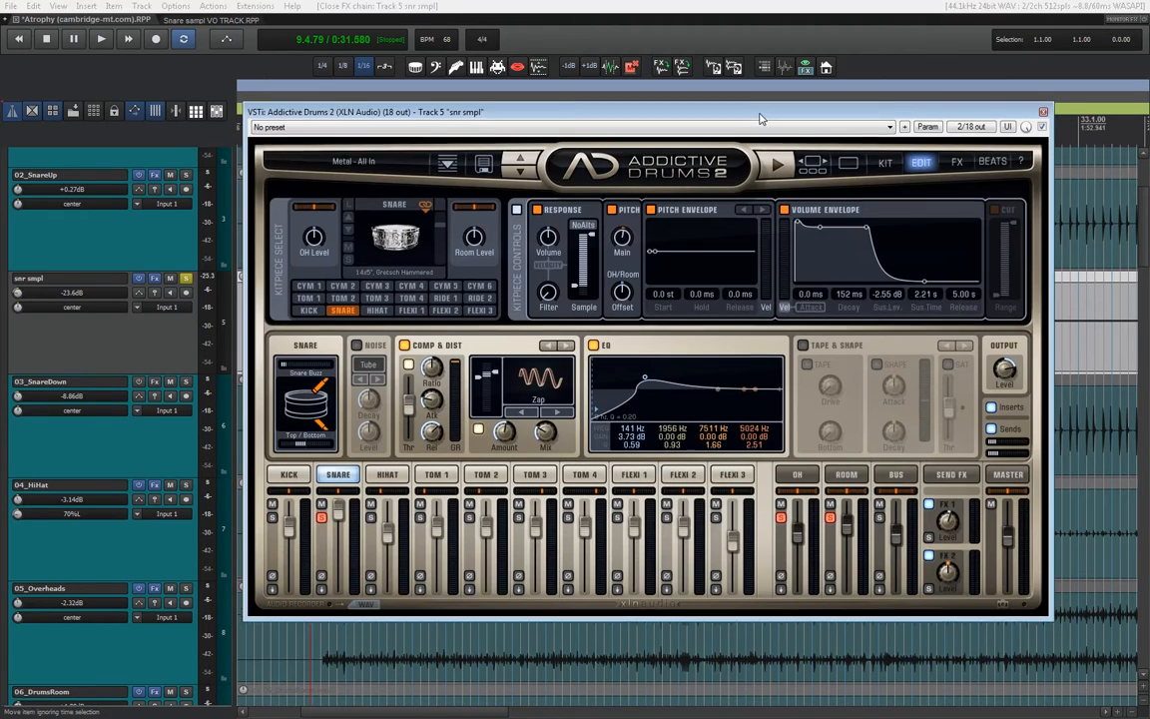
pyautogui.moveTo(760, 113); pyautogui.dragTo(756, 120)
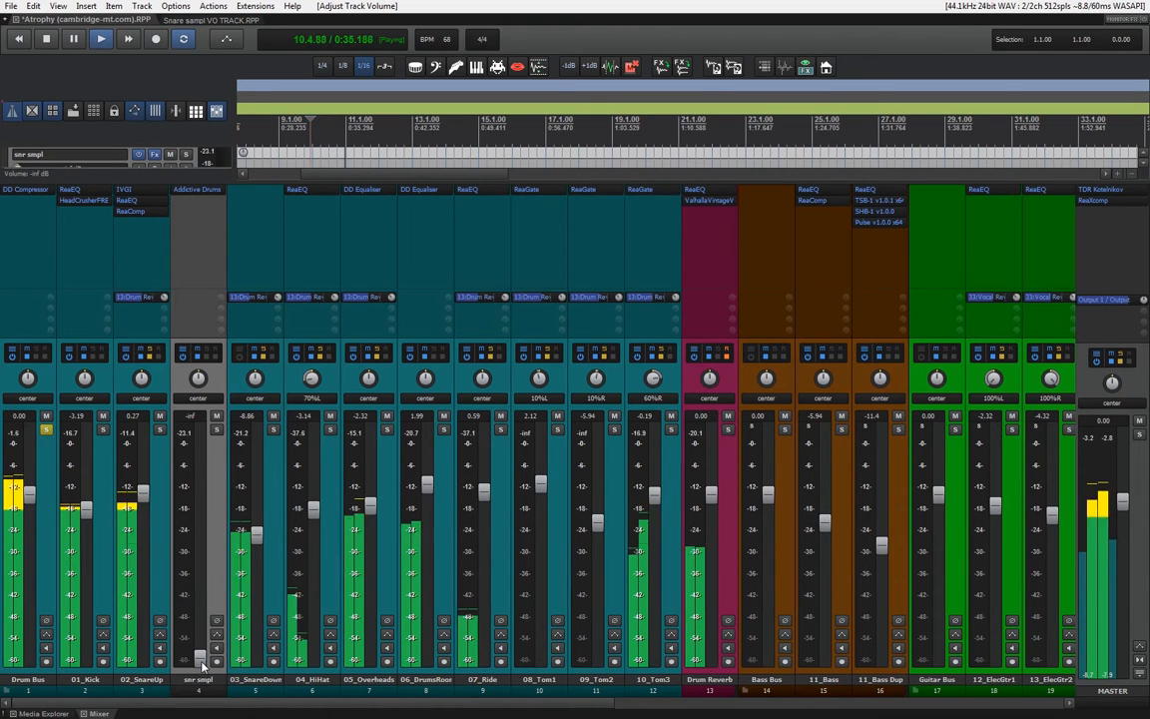
pyautogui.moveTo(200, 656); pyautogui.dragTo(204, 593)
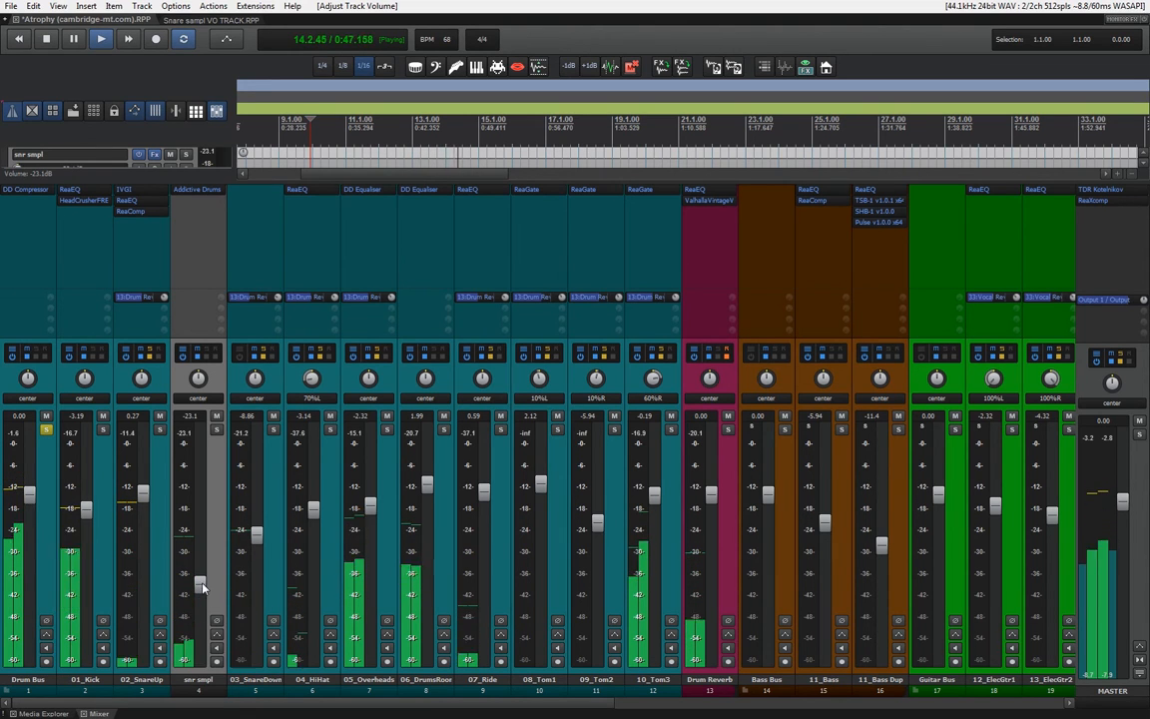
pyautogui.press('space')
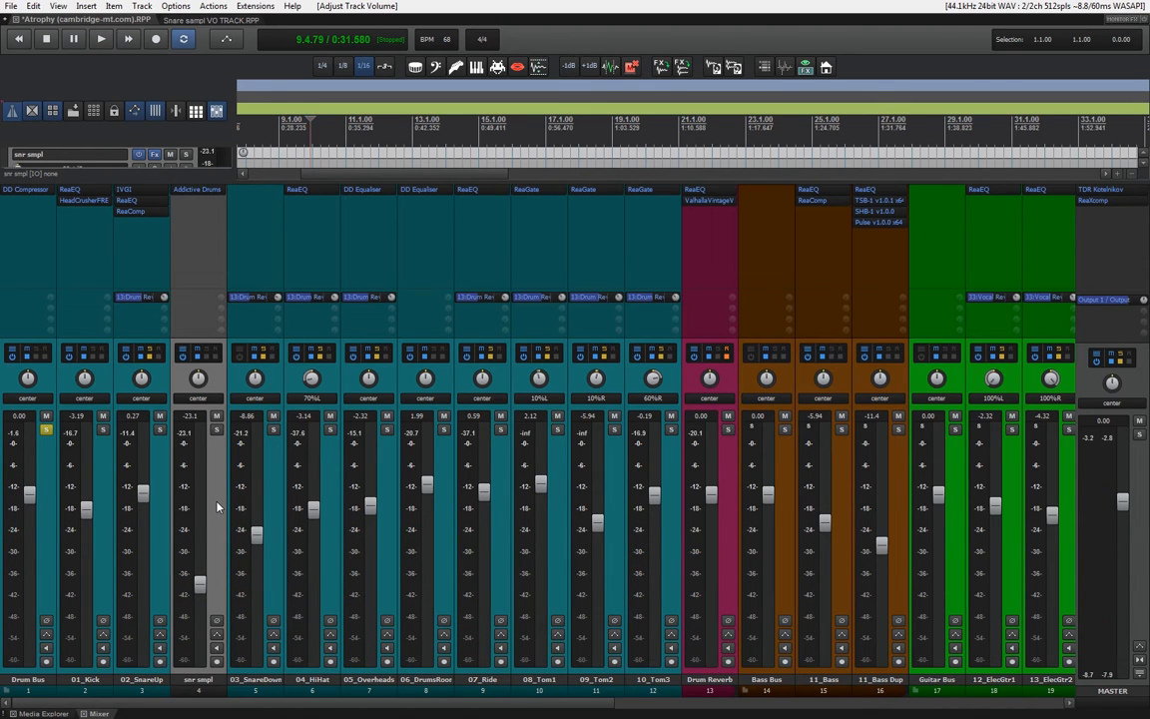
# Compare the soloed drums with the snr smpl track unmuted and muted during playback, leaving it unmuted.
pyautogui.click(198, 190)
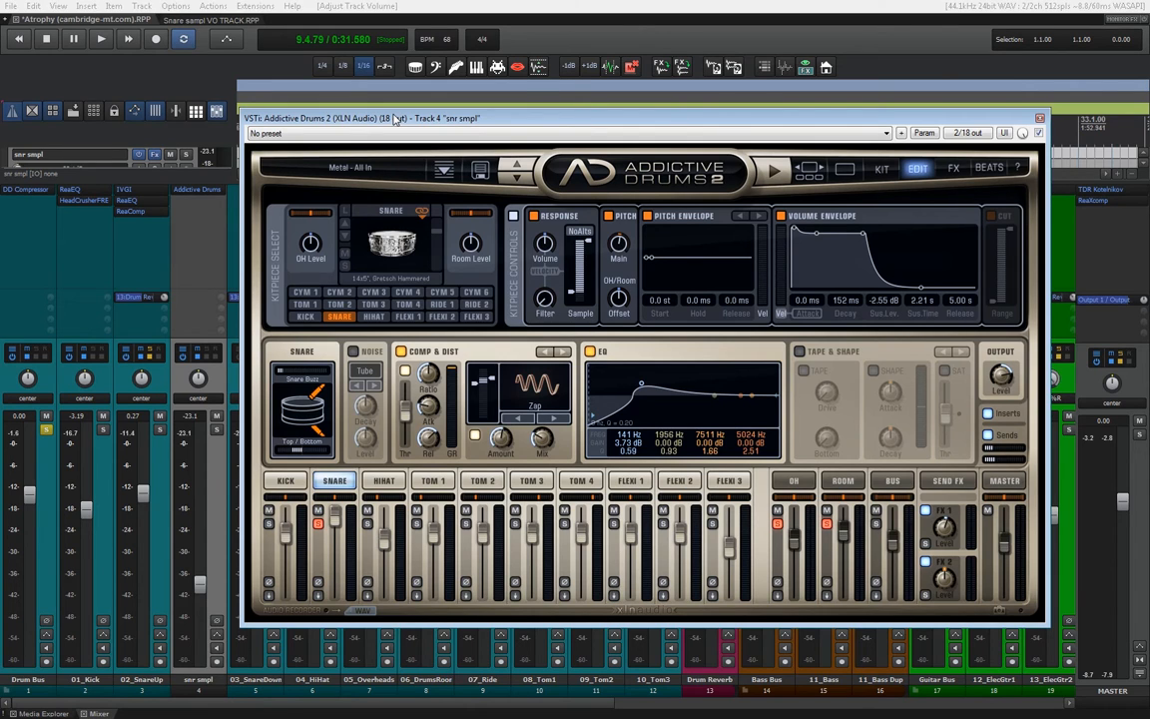
pyautogui.click(216, 416)
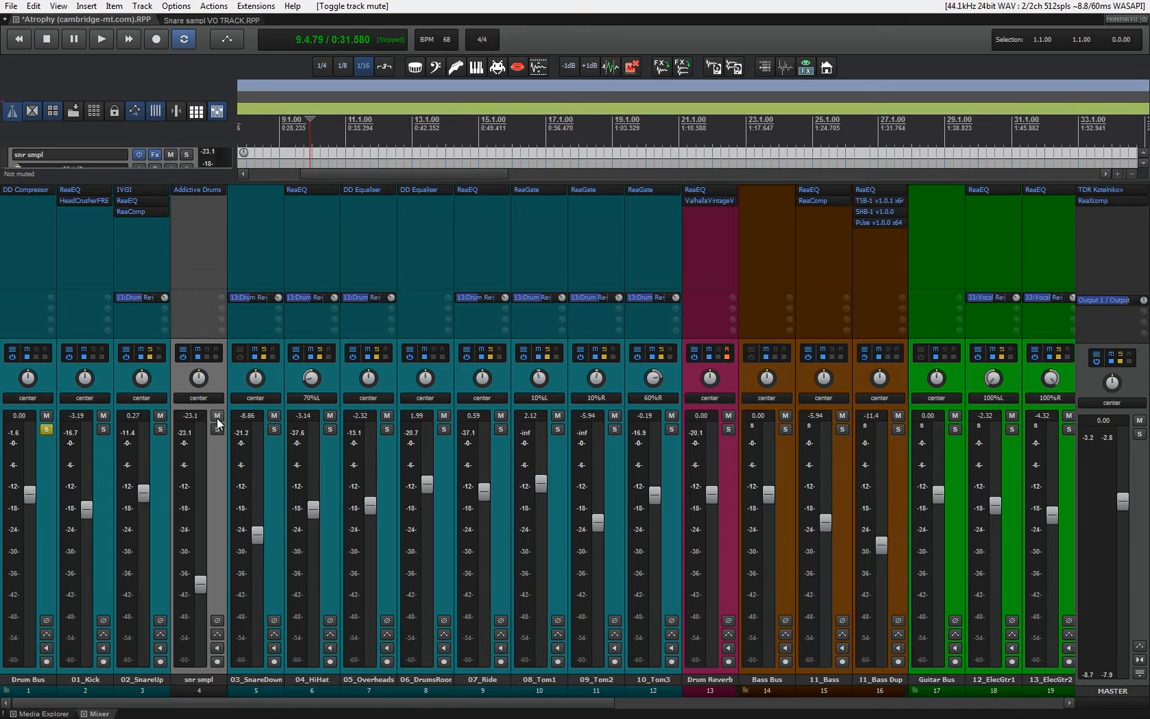
pyautogui.press('space')
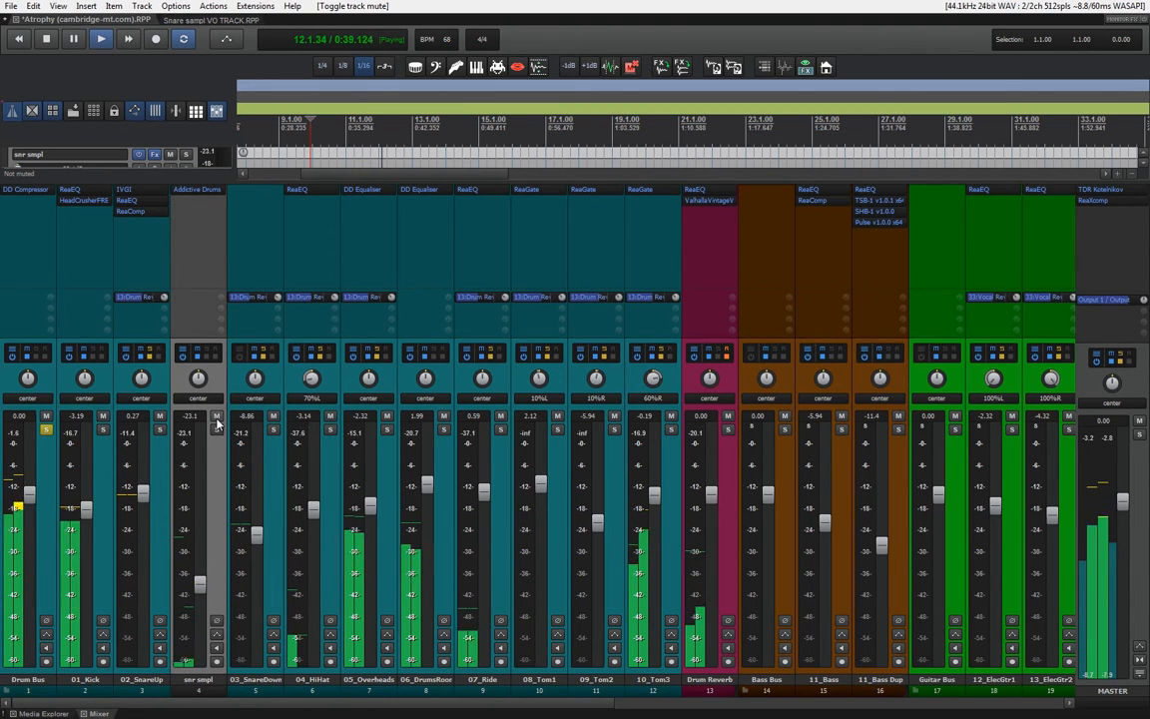
pyautogui.click(216, 417)
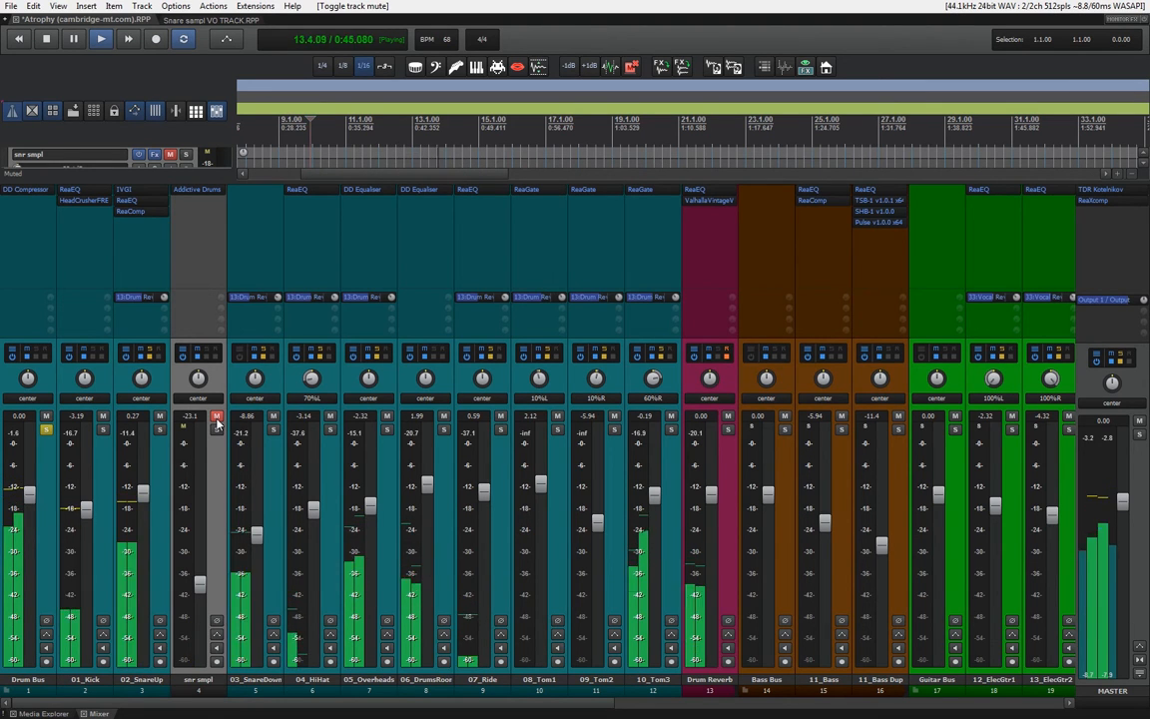
pyautogui.press('space')
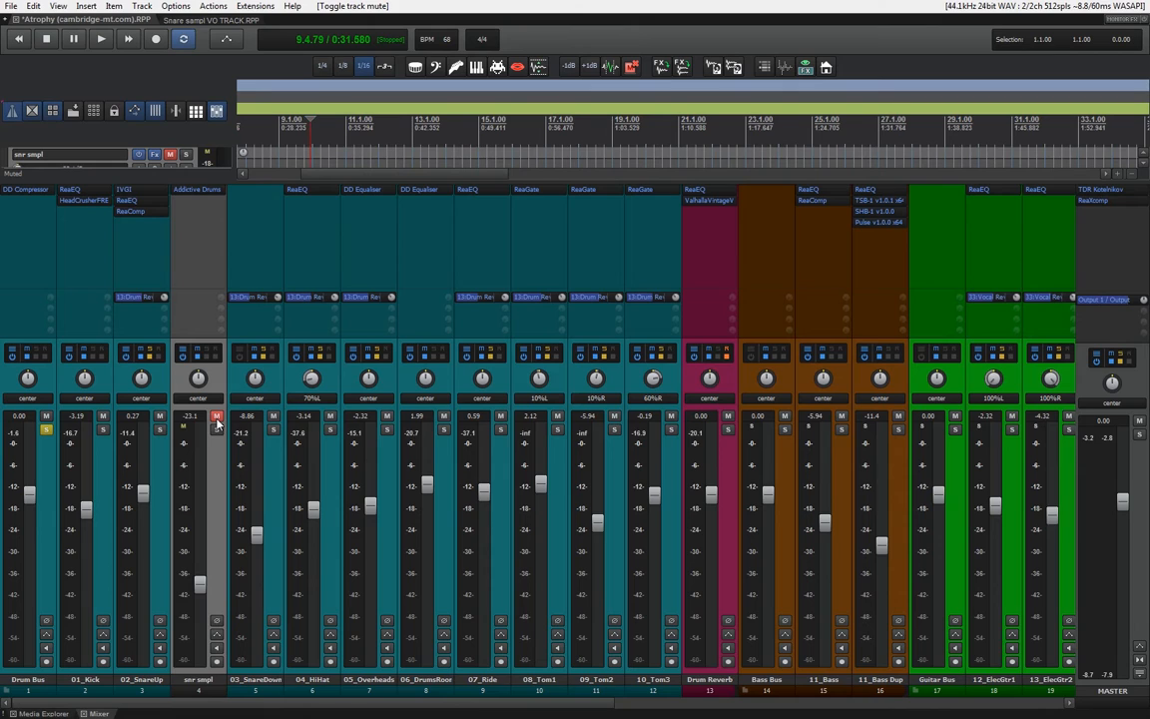
pyautogui.click(215, 419)
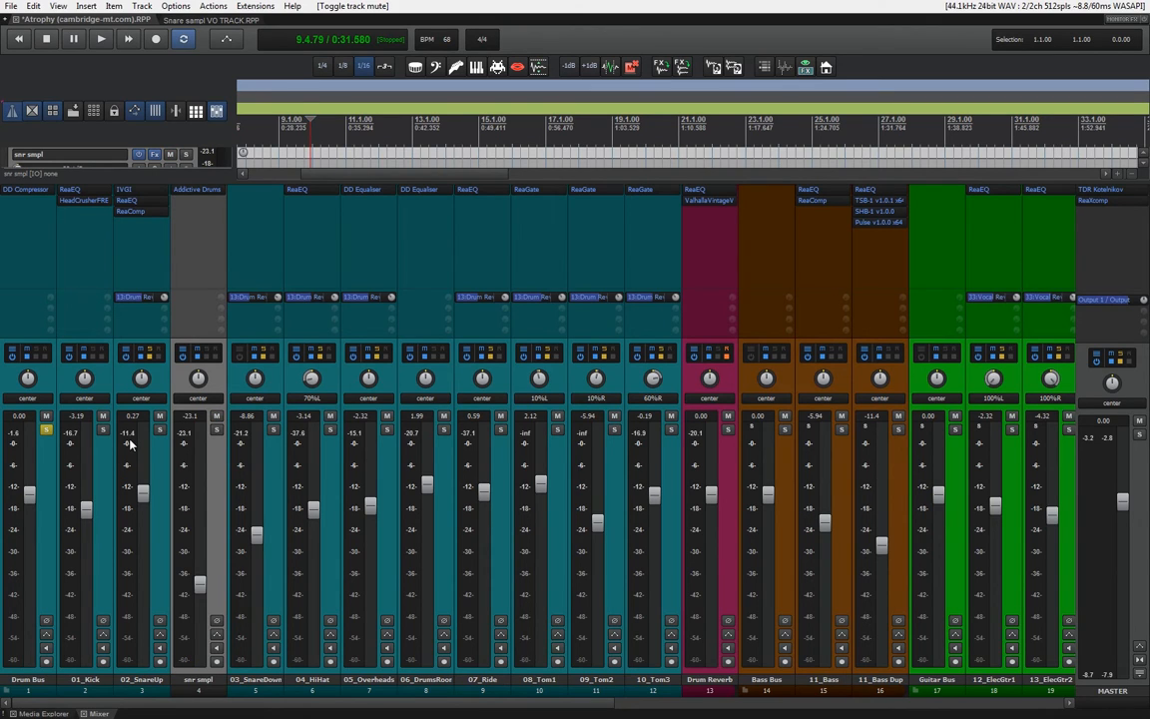
# Take the Drum Bus out of solo and play the full mix with the snare sample.
pyautogui.click(46, 429)
pyautogui.press('space')
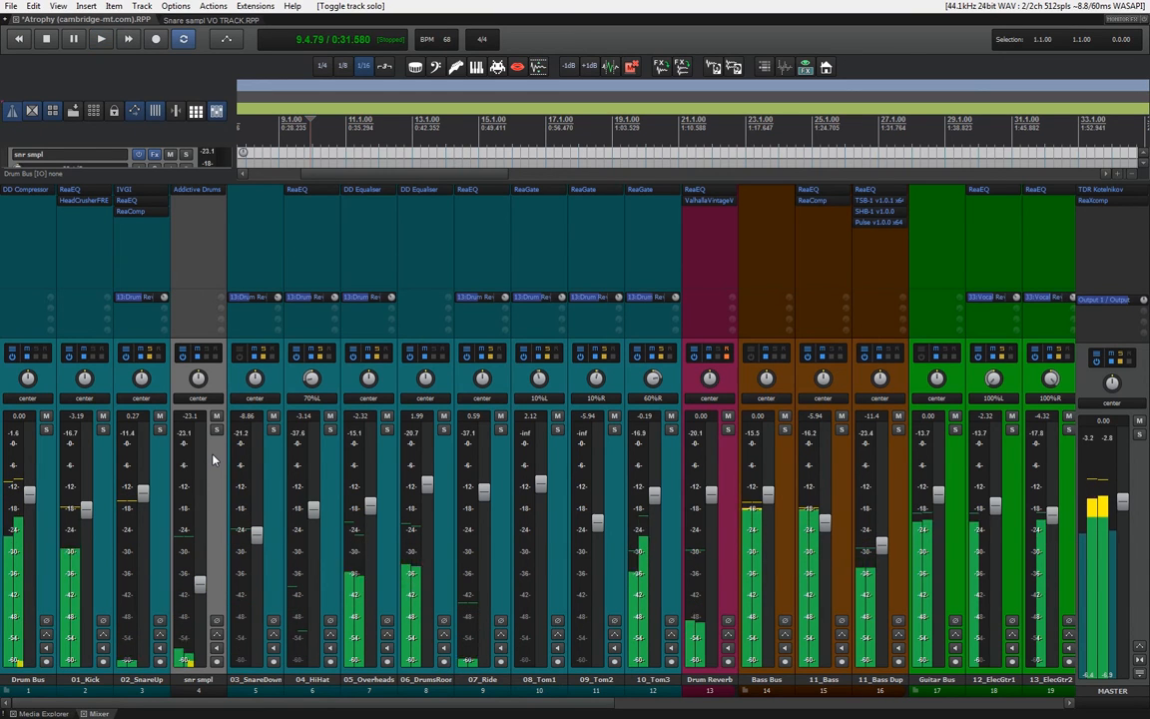
# Mute the snr smpl track and play the full mix from the same spot without the sample, stopping playback after listening.
pyautogui.press('space')
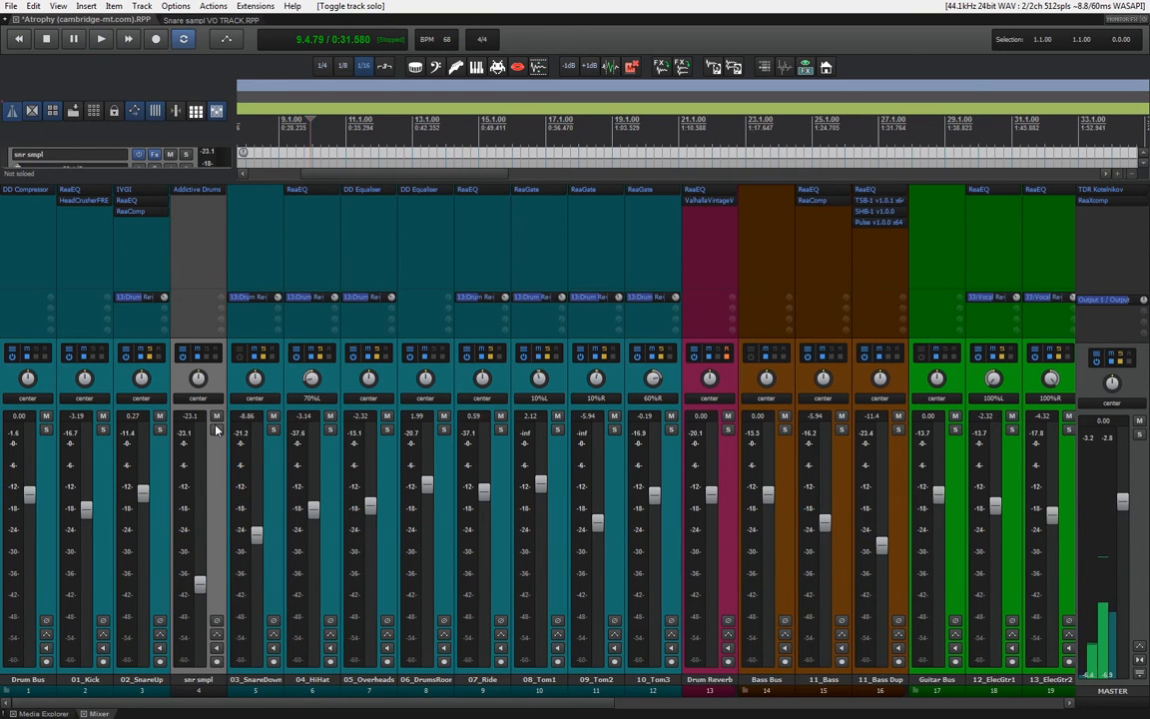
pyautogui.click(216, 416)
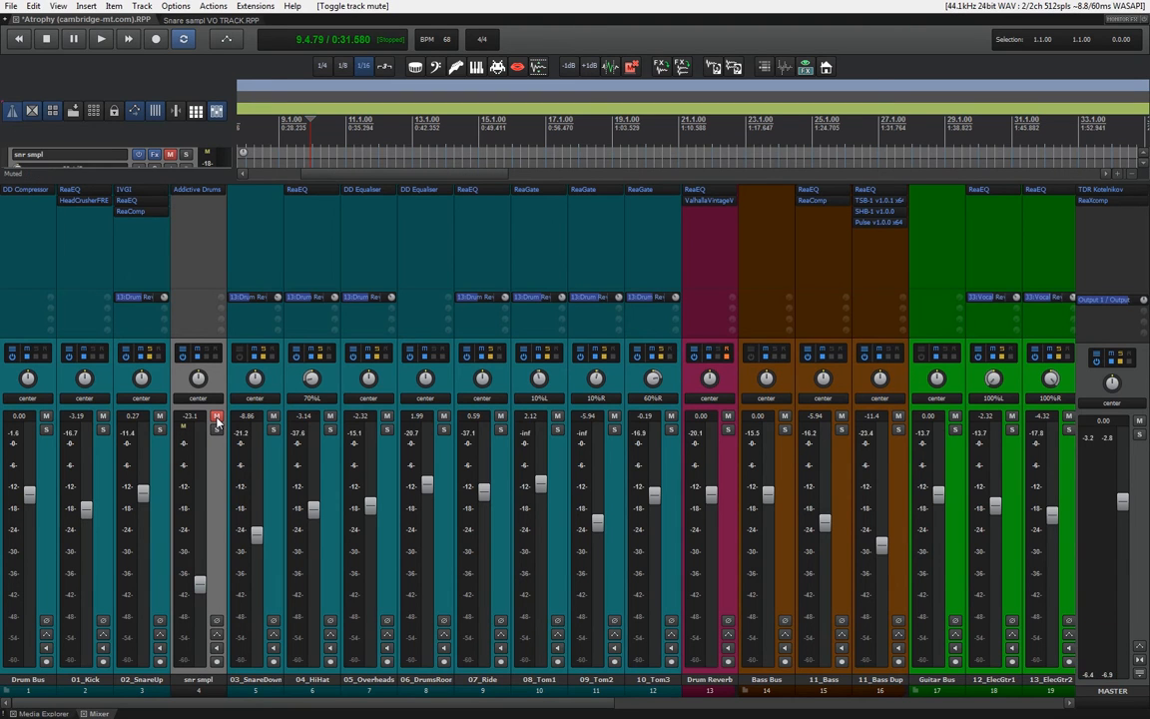
pyautogui.press('space')
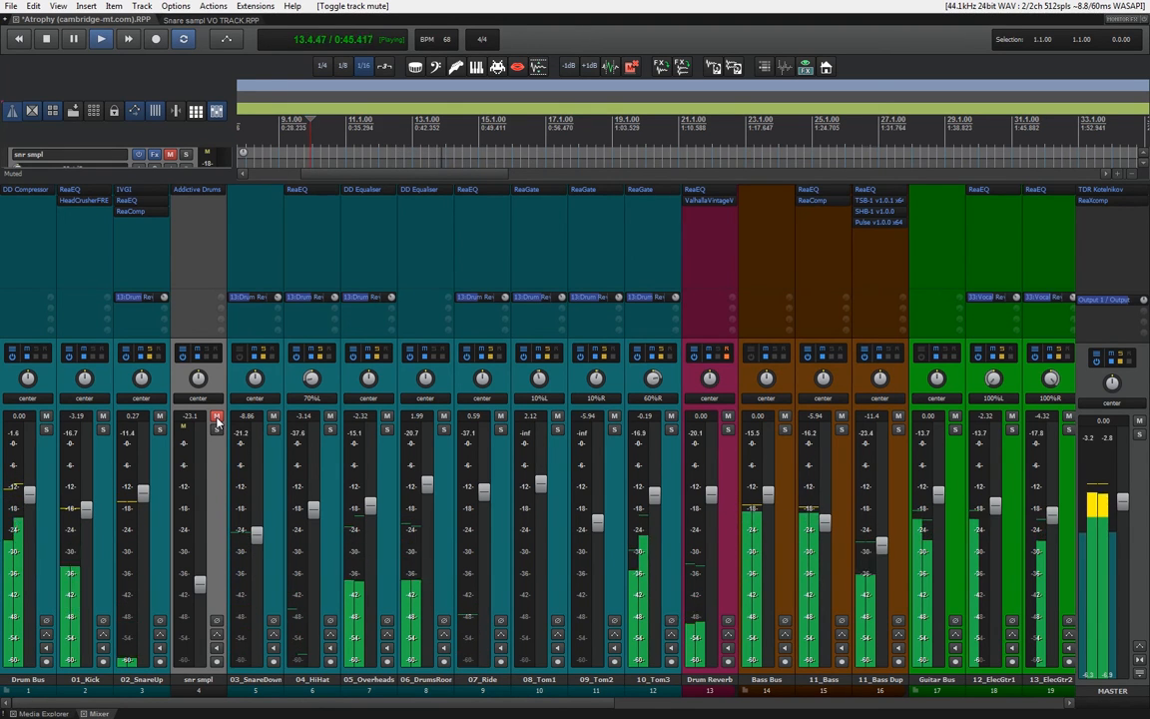
pyautogui.press('space')
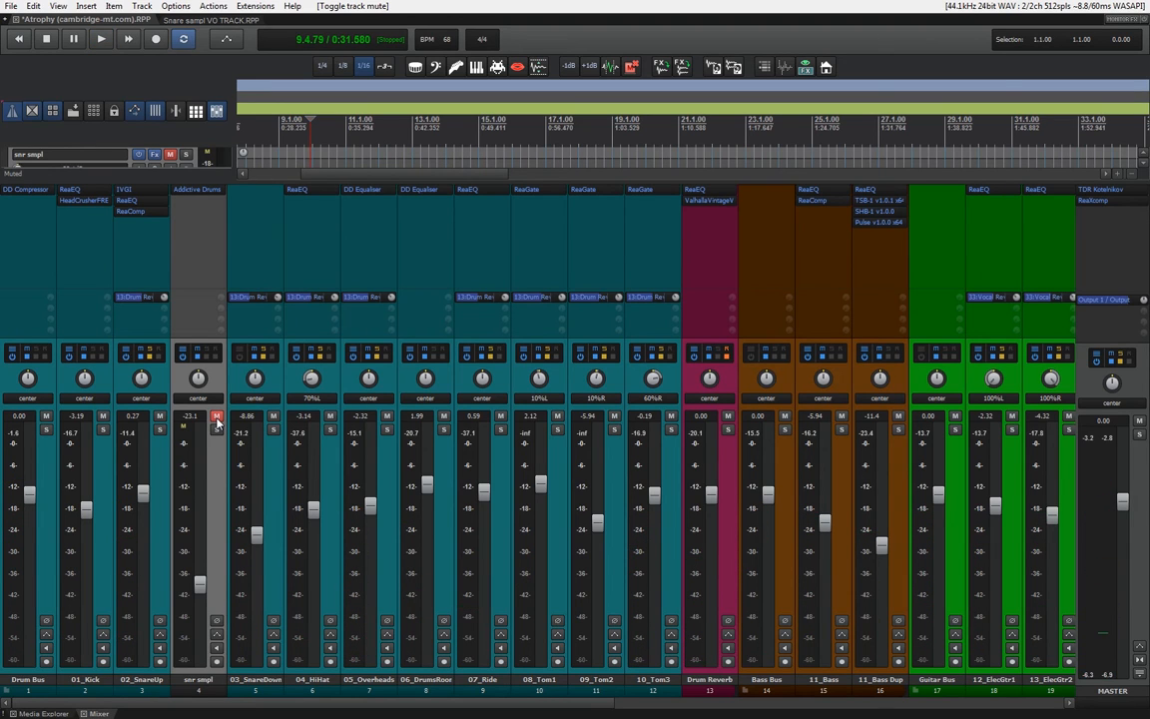
# Play the full mix from about bar 12 with snr smpl unmuted, set its volume to -23.4 dB, and stop playback.
pyautogui.click(401, 133)
pyautogui.press('space')
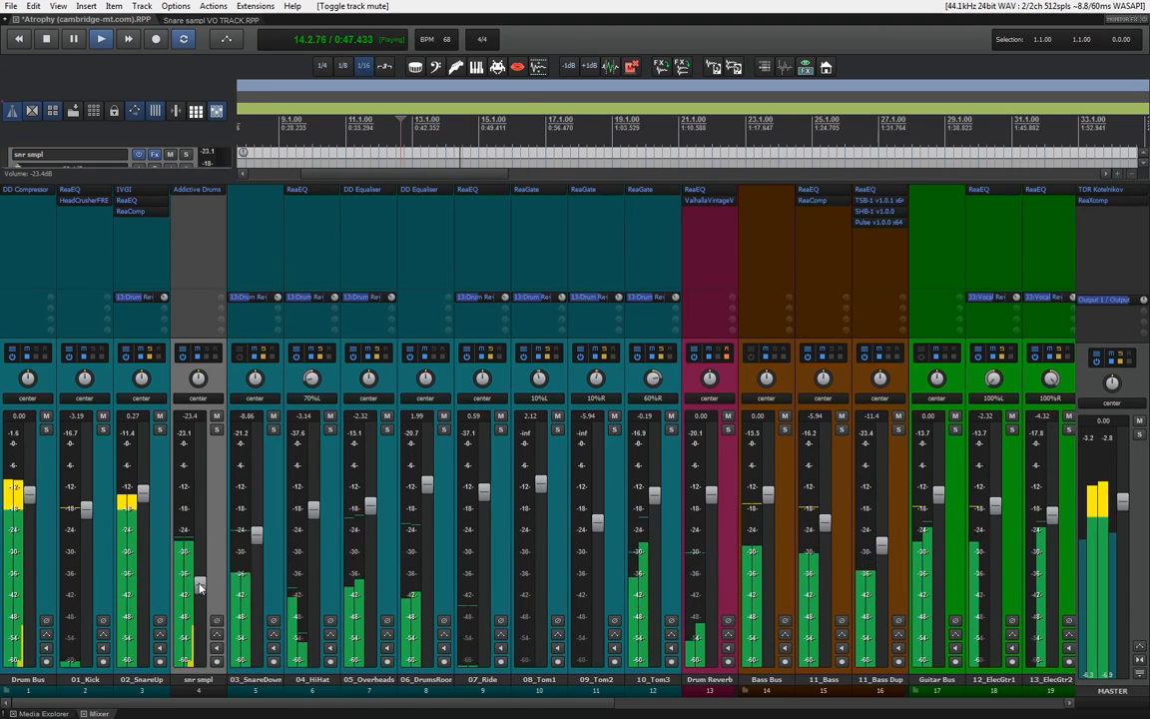
pyautogui.moveTo(200, 587)
pyautogui.mouseDown()
pyautogui.moveTo(202, 572)
pyautogui.moveTo(202, 587)
pyautogui.mouseUp()
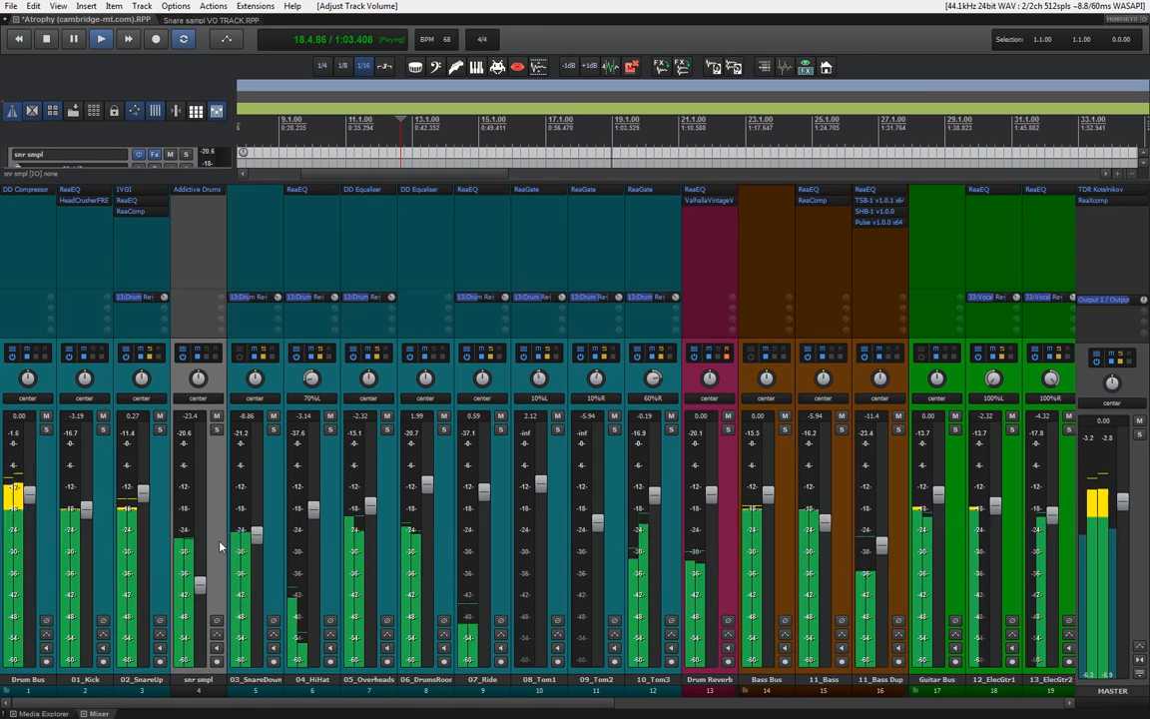
pyautogui.press('space')
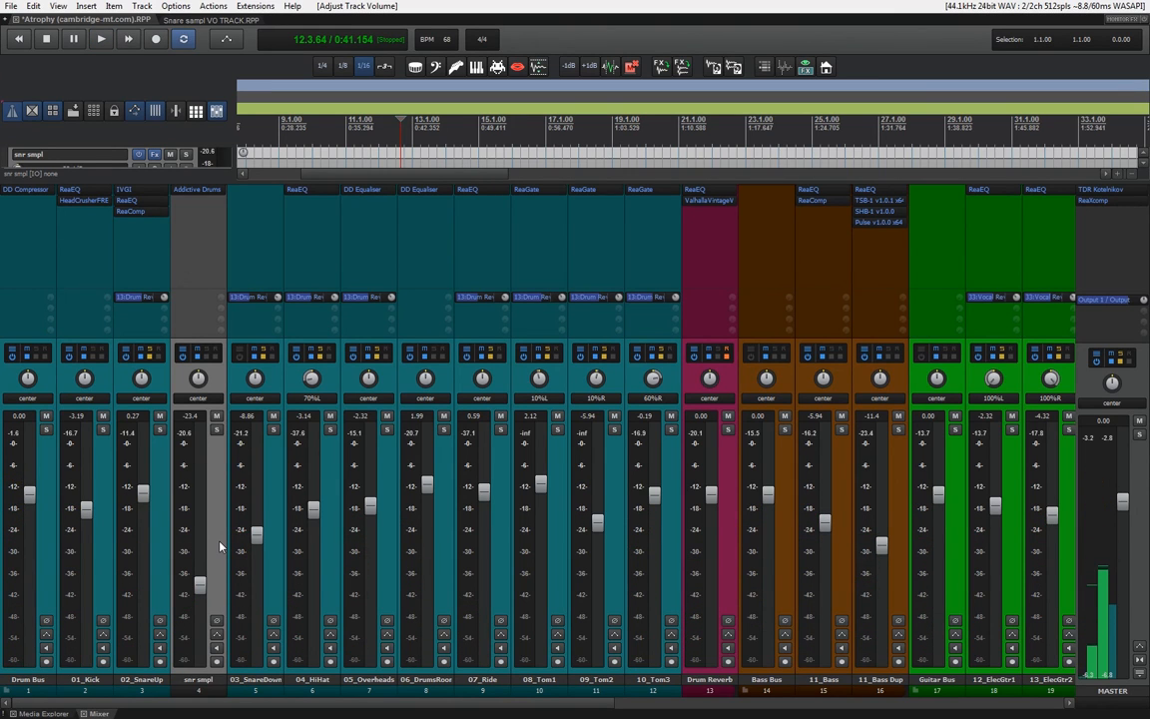